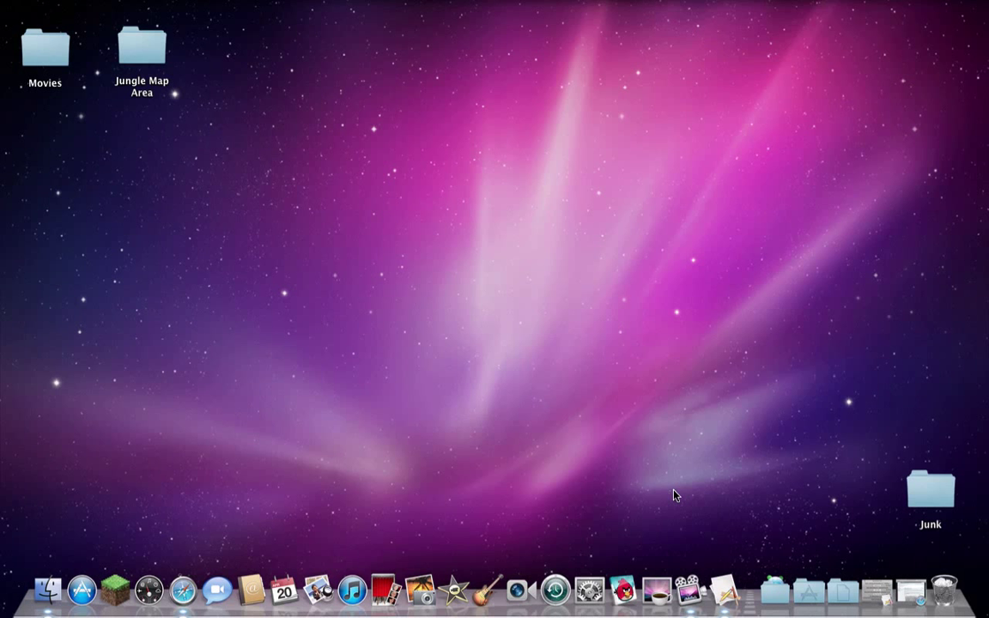
# Open the Minecraft Jar Tool, back up minecraft.jar to the desktop, unpack it to mctmp, and recompile it.
pyautogui.click(721, 591)
pyautogui.moveTo(515, 233); pyautogui.dragTo(504, 197)
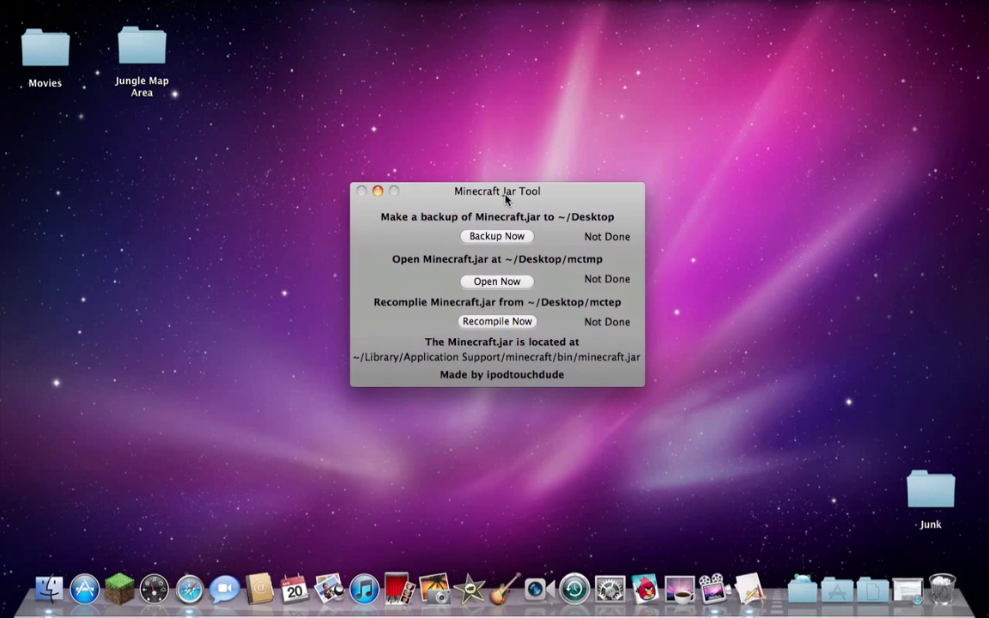
pyautogui.click(498, 237)
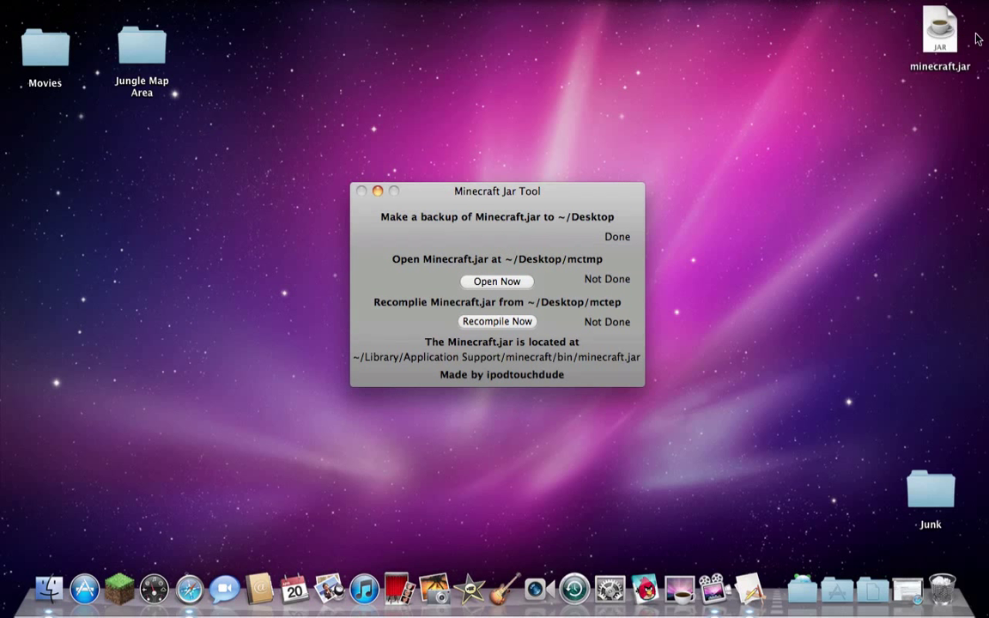
pyautogui.click(506, 282)
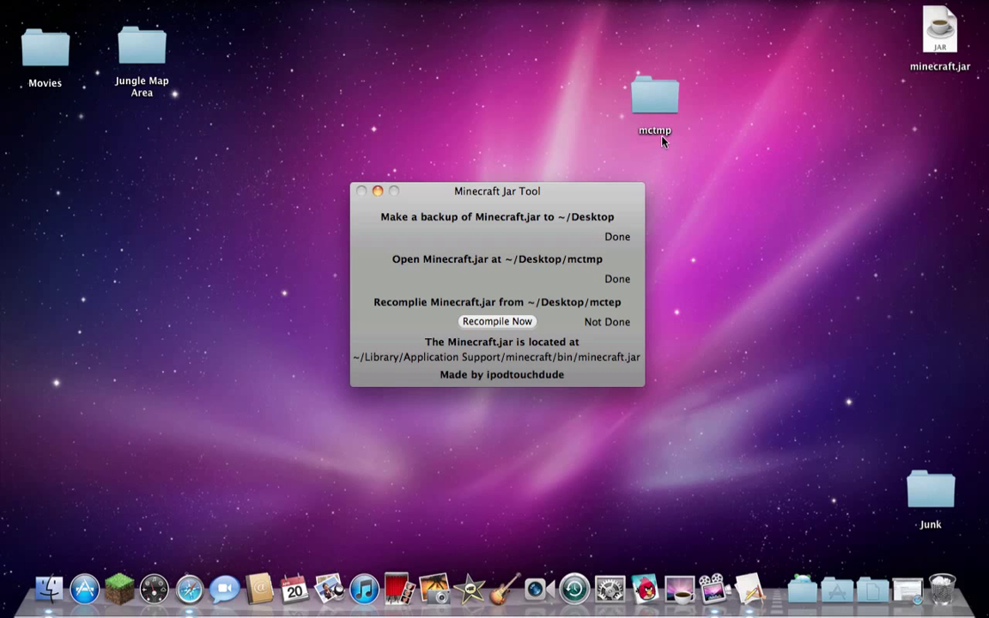
pyautogui.click(531, 322)
pyautogui.moveTo(483, 230); pyautogui.dragTo(479, 230)
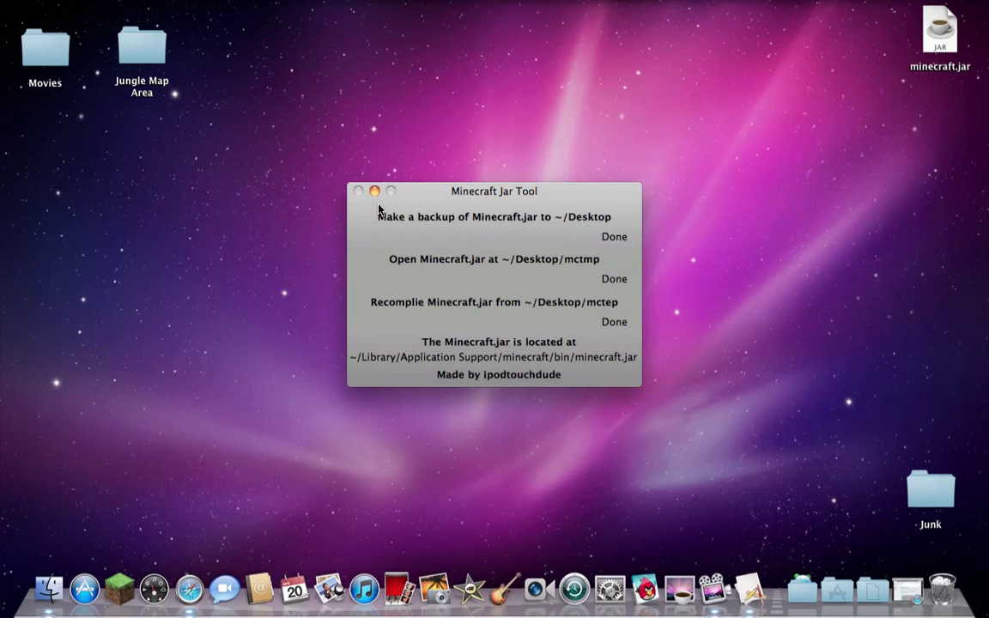
# Quit the Minecraft Jar Tool and move the minecraft.jar backup on the desktop to the Trash.
pyautogui.click(100, 2)
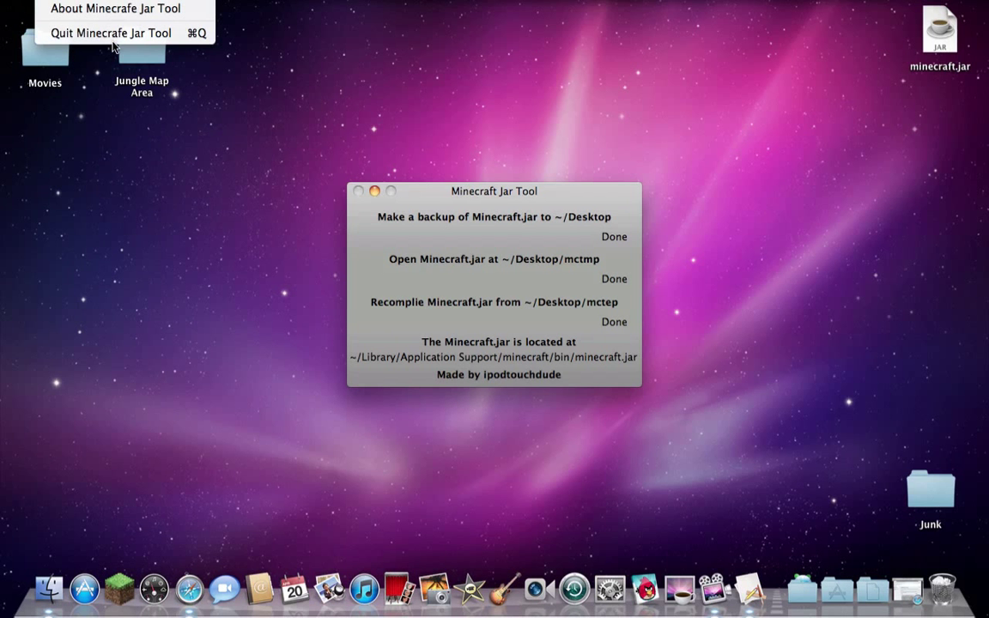
pyautogui.click(112, 37)
pyautogui.rightClick(927, 36)
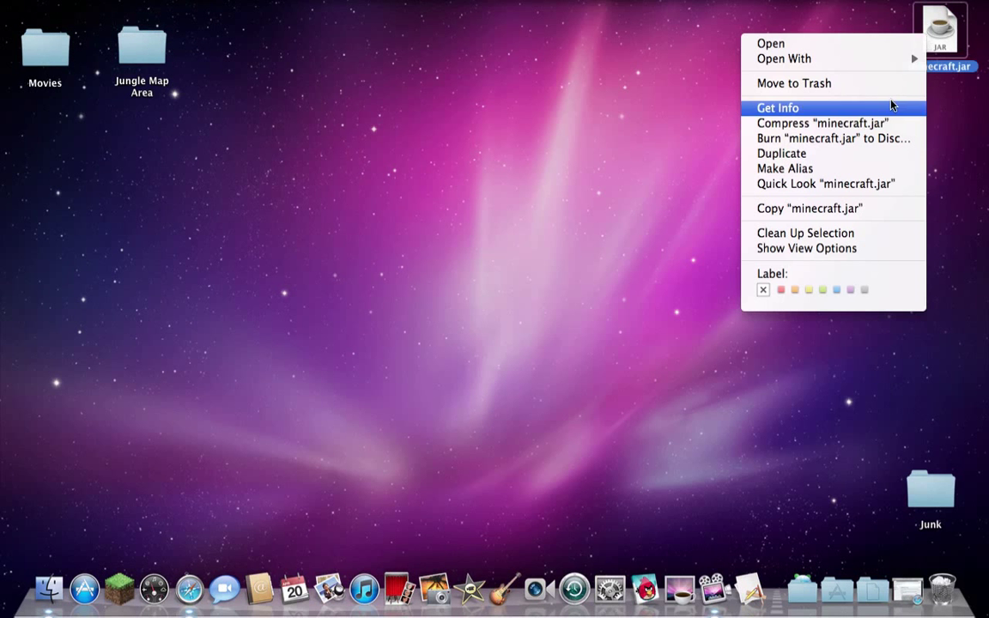
pyautogui.click(889, 82)
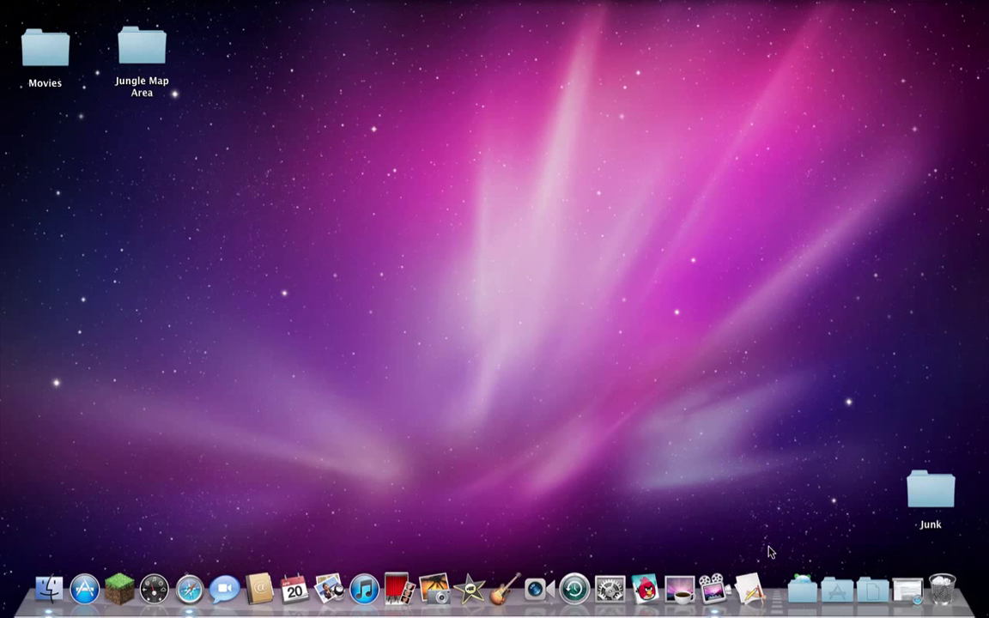
# Restore the browser window with the Minecraft Jar Tool forum thread and open its Intel download link.
pyautogui.click(907, 589)
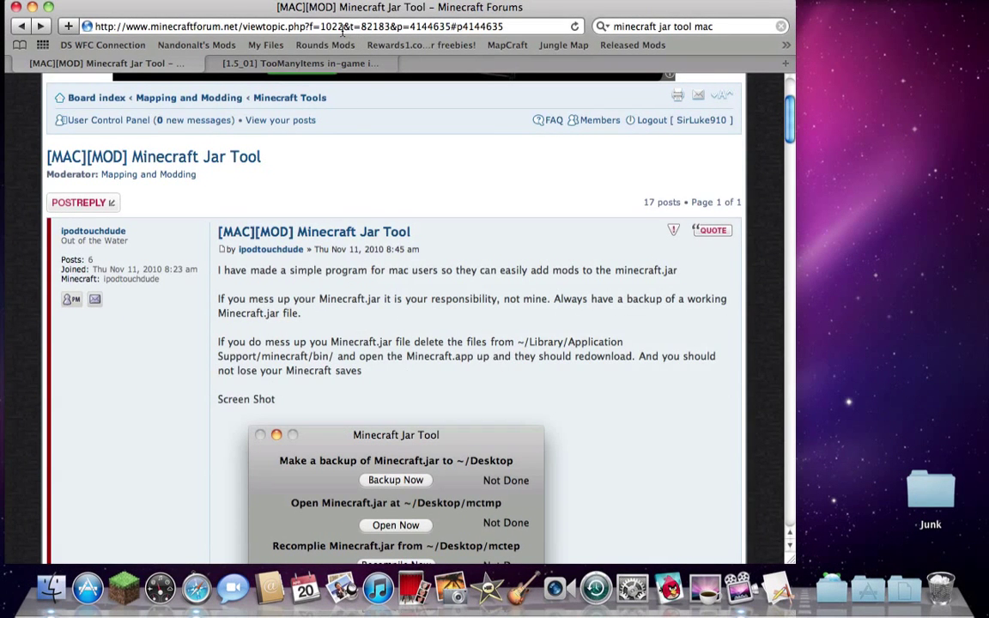
pyautogui.scroll(-5, 389, 251)
pyautogui.scroll(4, 389, 251)
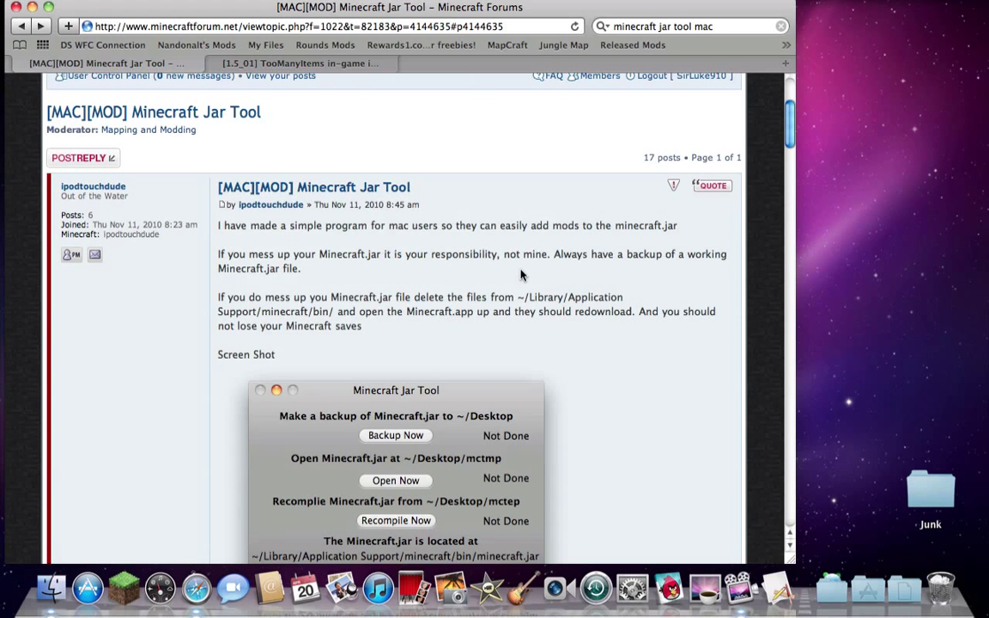
pyautogui.scroll(-3, 468, 242)
pyautogui.scroll(-2, 624, 231)
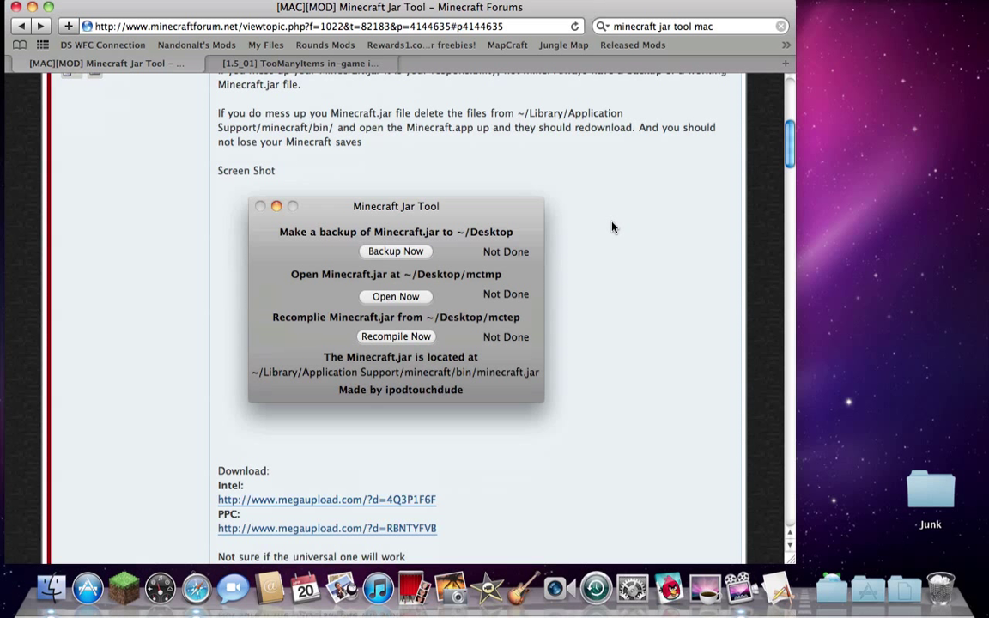
pyautogui.scroll(-2, 447, 340)
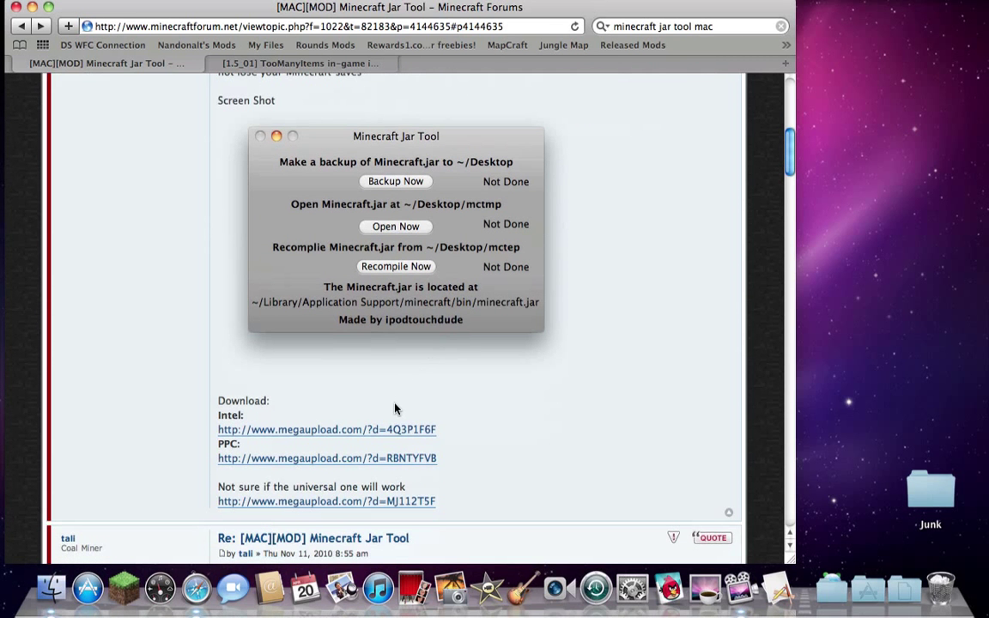
pyautogui.click(377, 430)
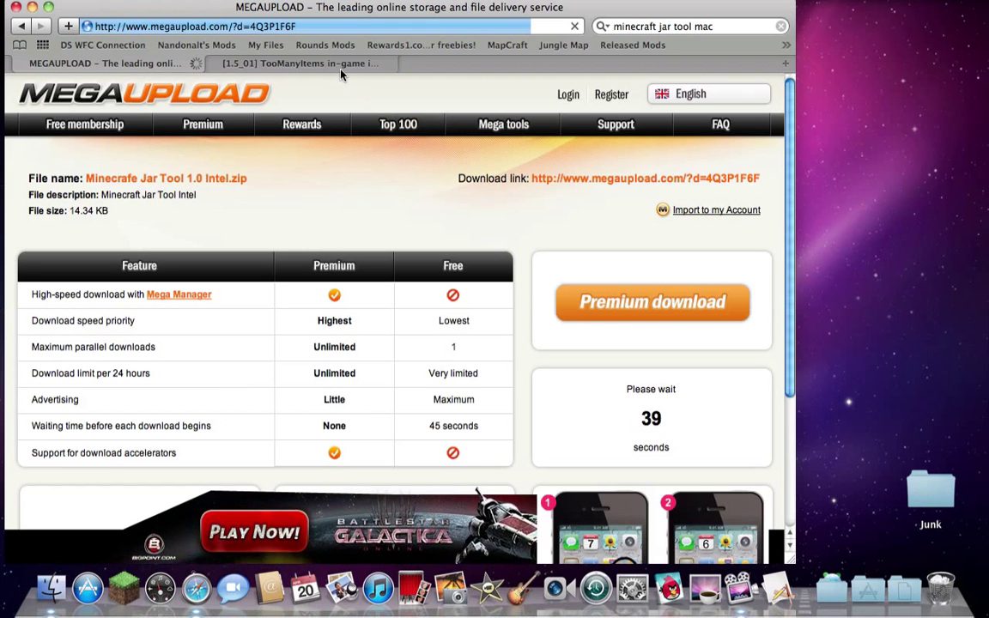
# Examine the TooManyItems mod thread, including its feature description, download links, troubleshooting and compatibility notes.
pyautogui.click(306, 61)
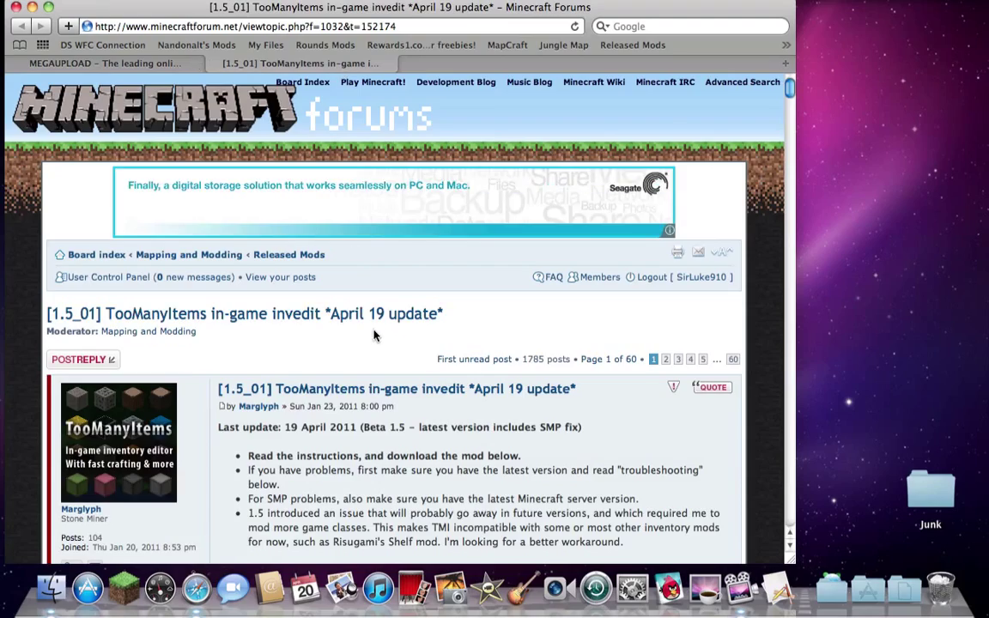
pyautogui.scroll(-3, 373, 335)
pyautogui.scroll(-12, 373, 335)
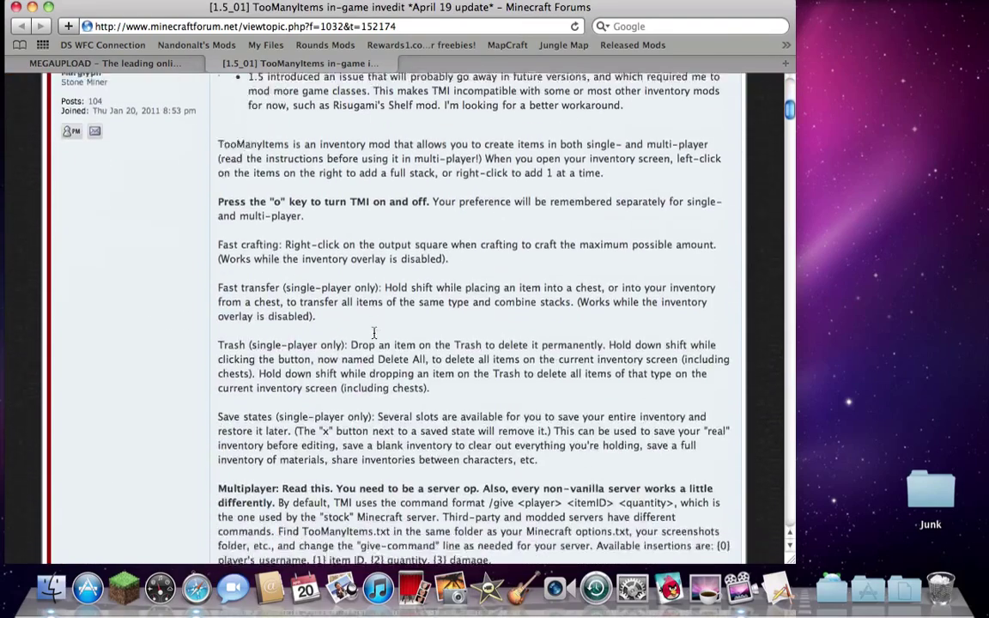
pyautogui.scroll(-5, 374, 335)
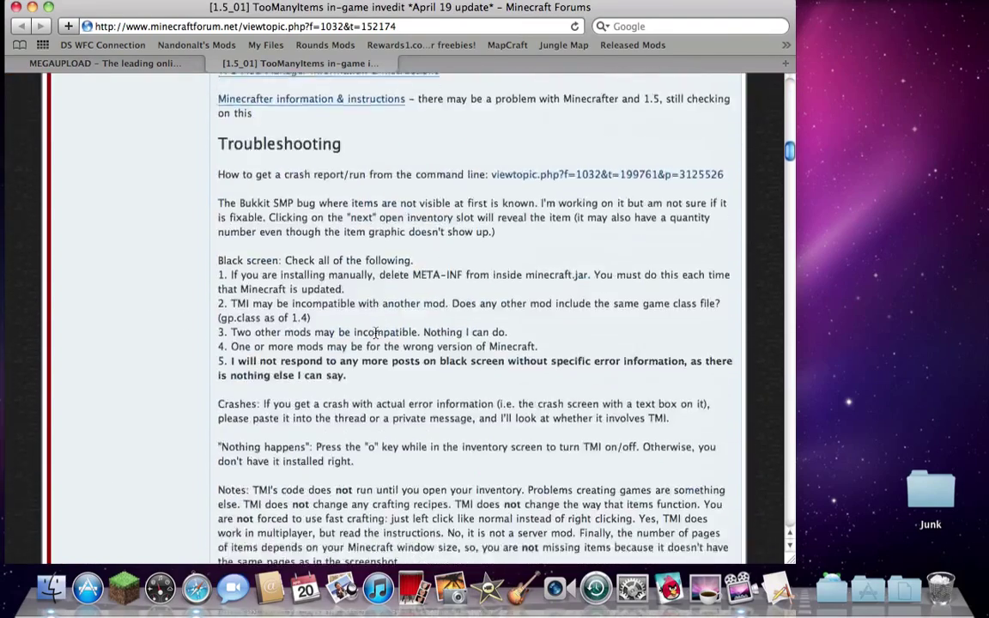
pyautogui.scroll(9, 375, 334)
pyautogui.scroll(15, 375, 335)
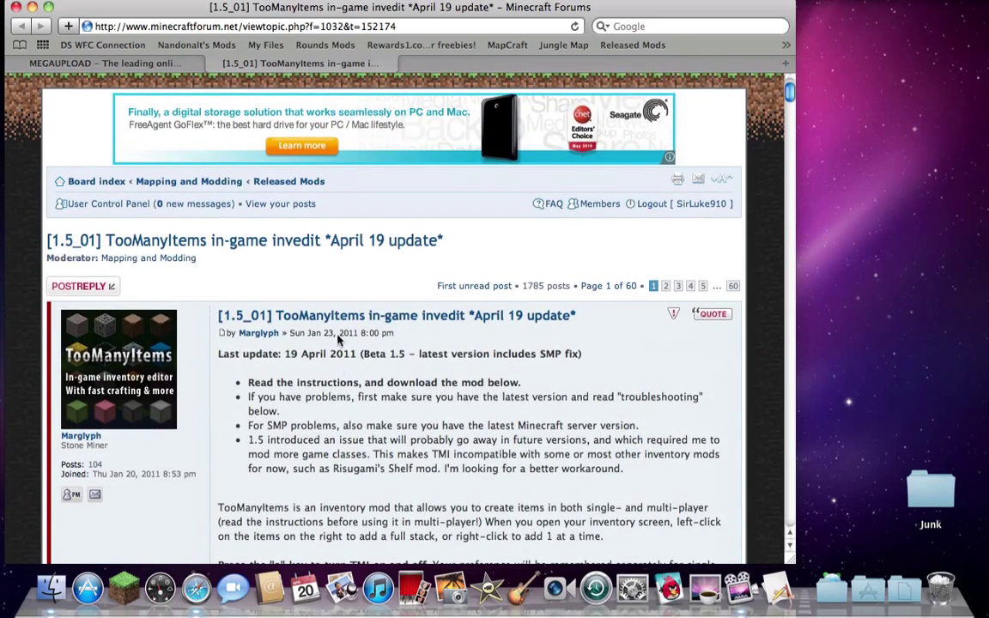
pyautogui.scroll(-4, 501, 351)
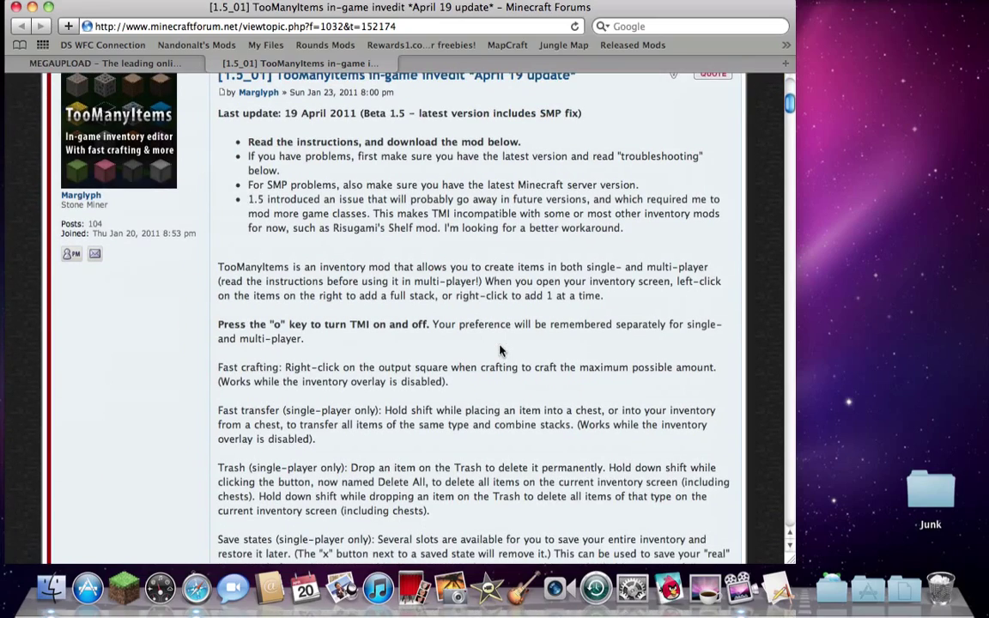
pyautogui.scroll(-4, 501, 351)
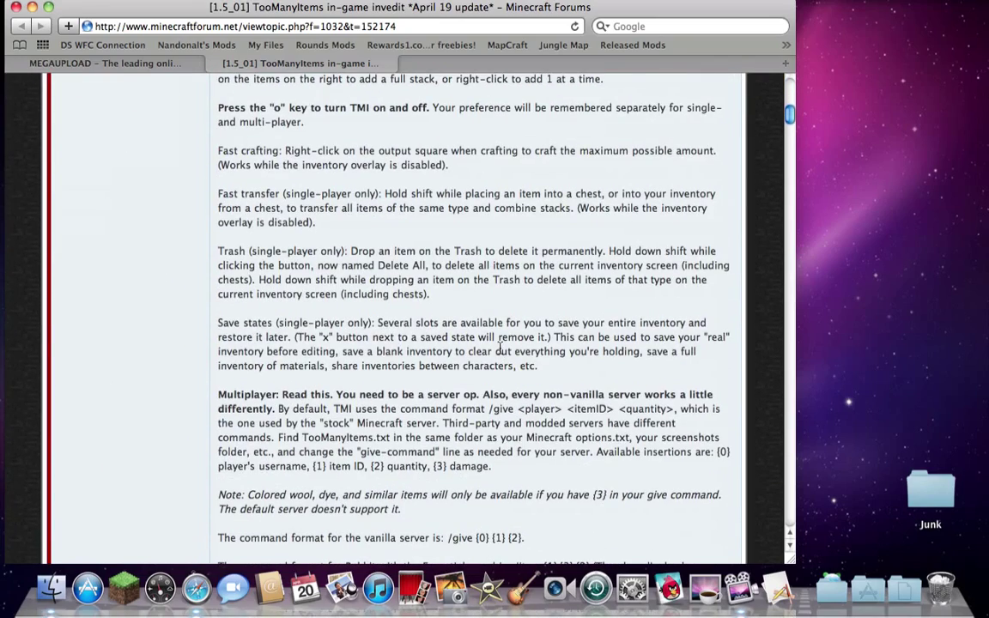
pyautogui.scroll(-20, 500, 351)
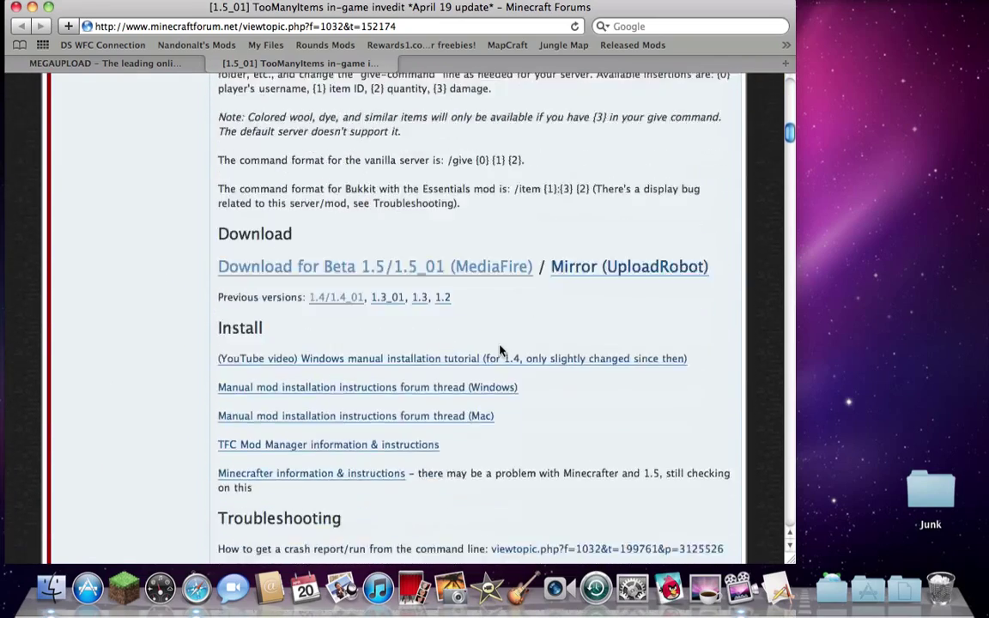
pyautogui.scroll(-10, 501, 351)
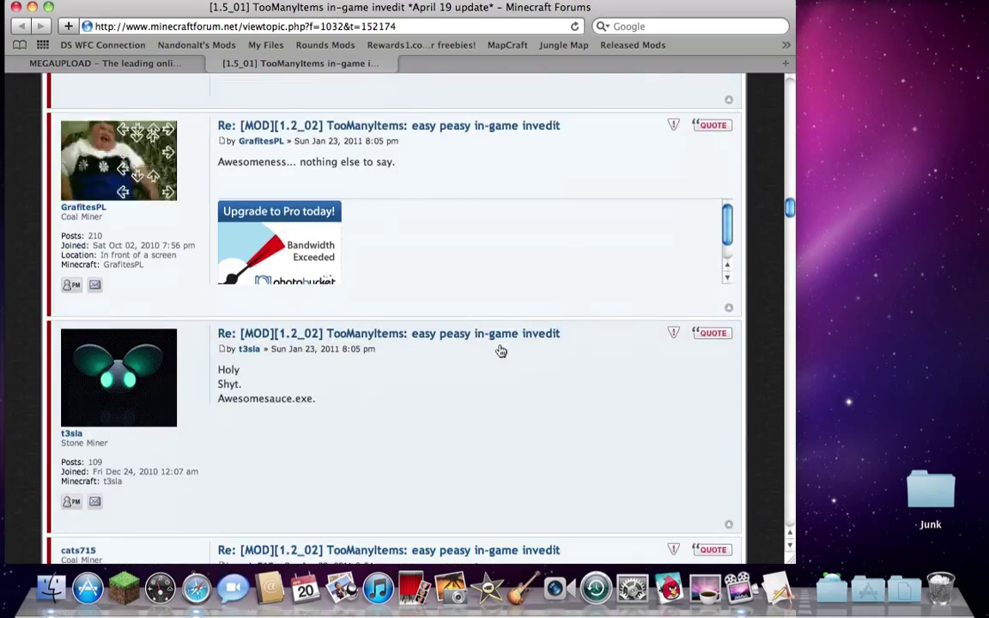
pyautogui.scroll(20, 500, 351)
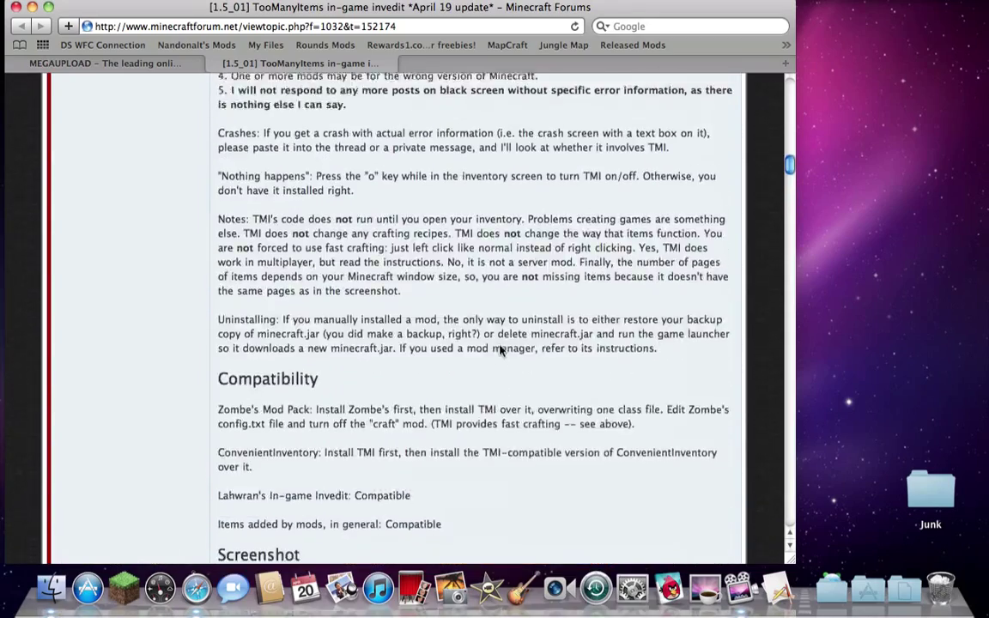
pyautogui.scroll(8, 500, 351)
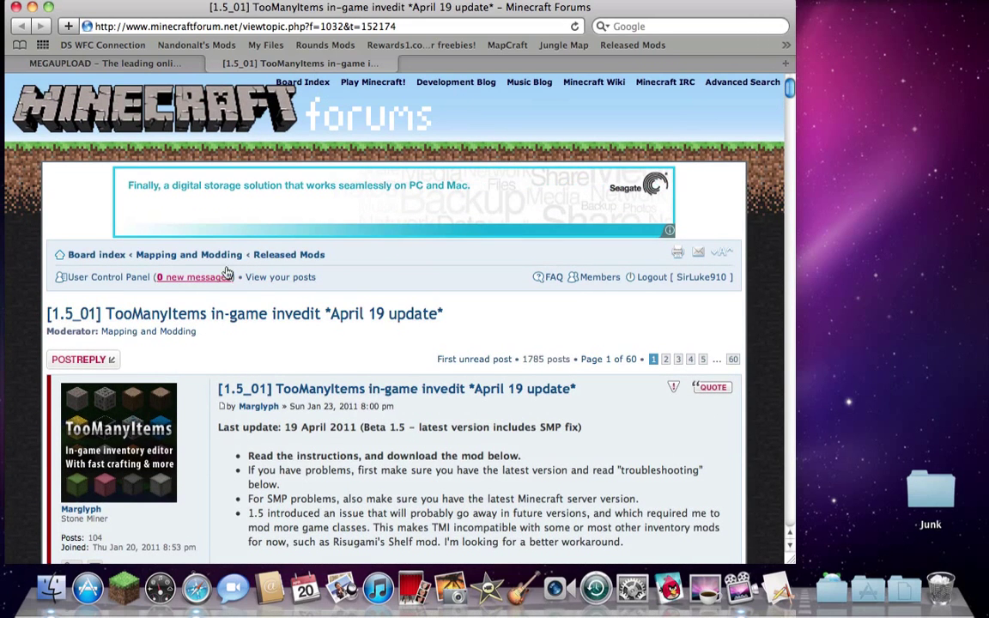
# Check the Megaupload wait countdown, and look through the TooManyItems thread down to its screenshot section.
pyautogui.click(171, 64)
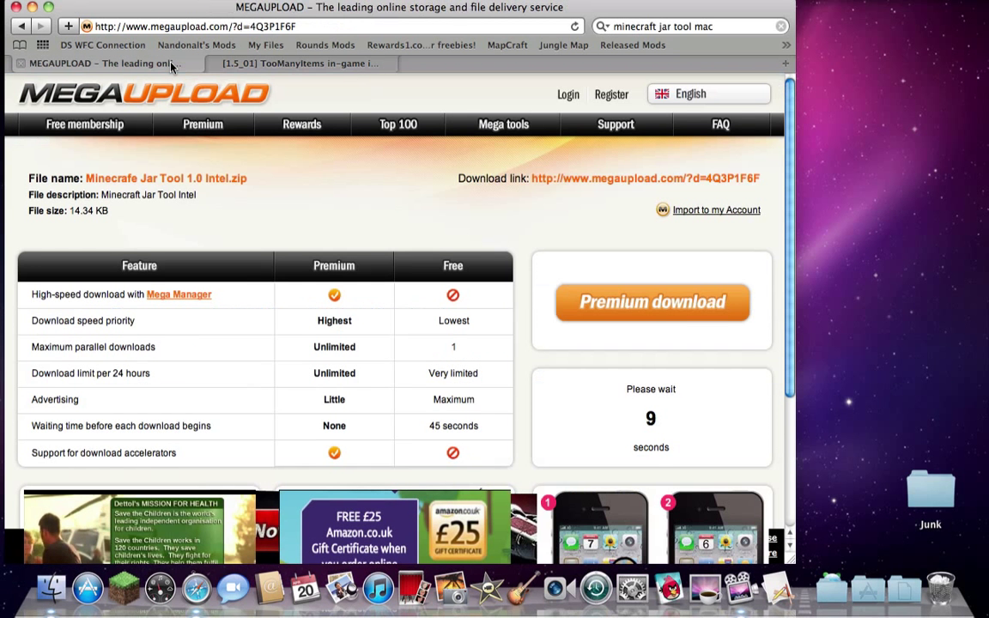
pyautogui.click(292, 63)
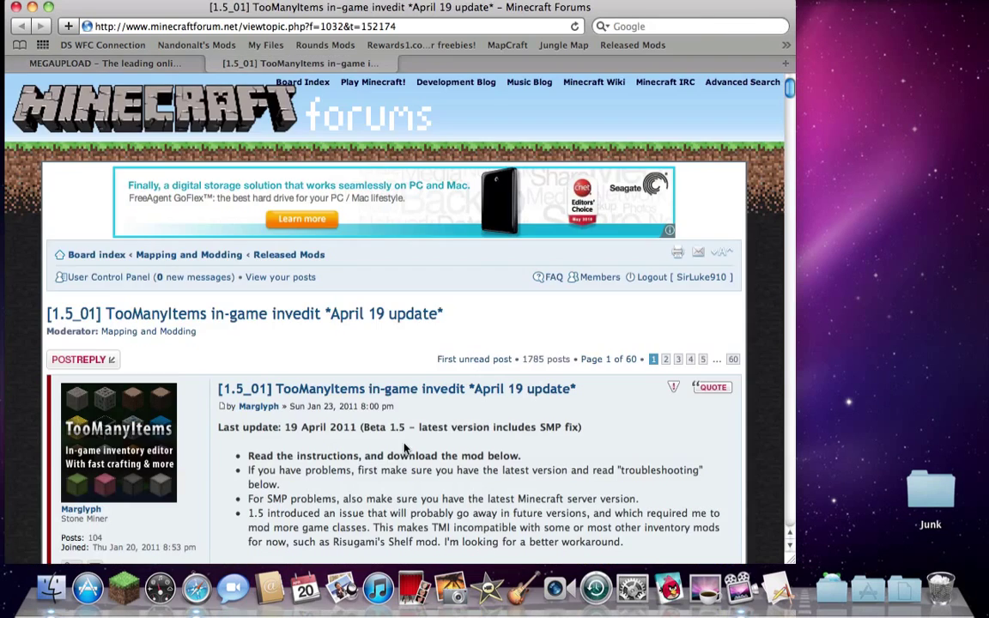
pyautogui.scroll(-6, 403, 448)
pyautogui.scroll(2, 406, 448)
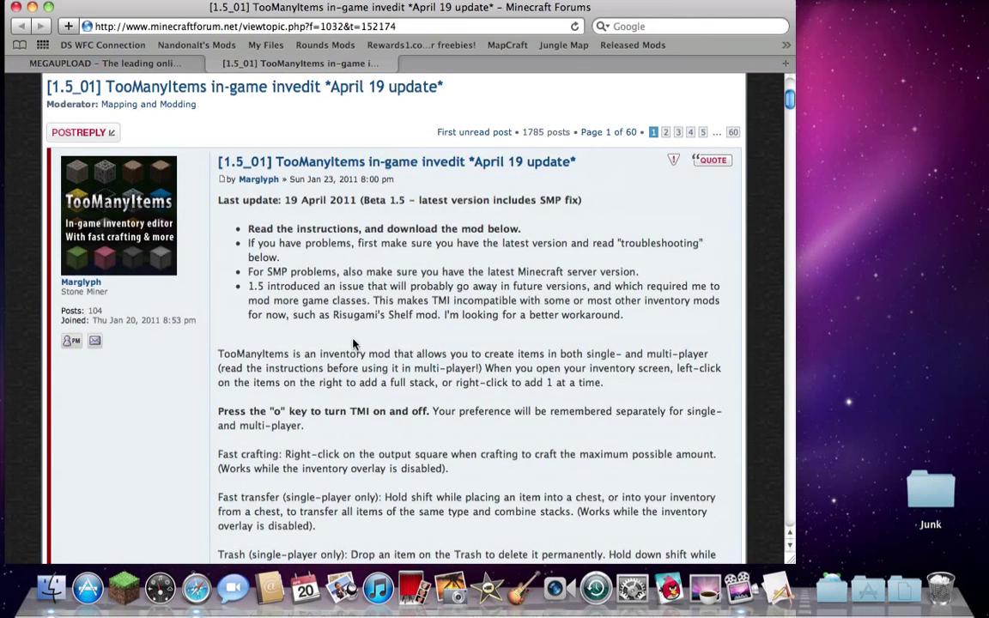
pyautogui.scroll(-10, 353, 347)
pyautogui.scroll(-15, 353, 345)
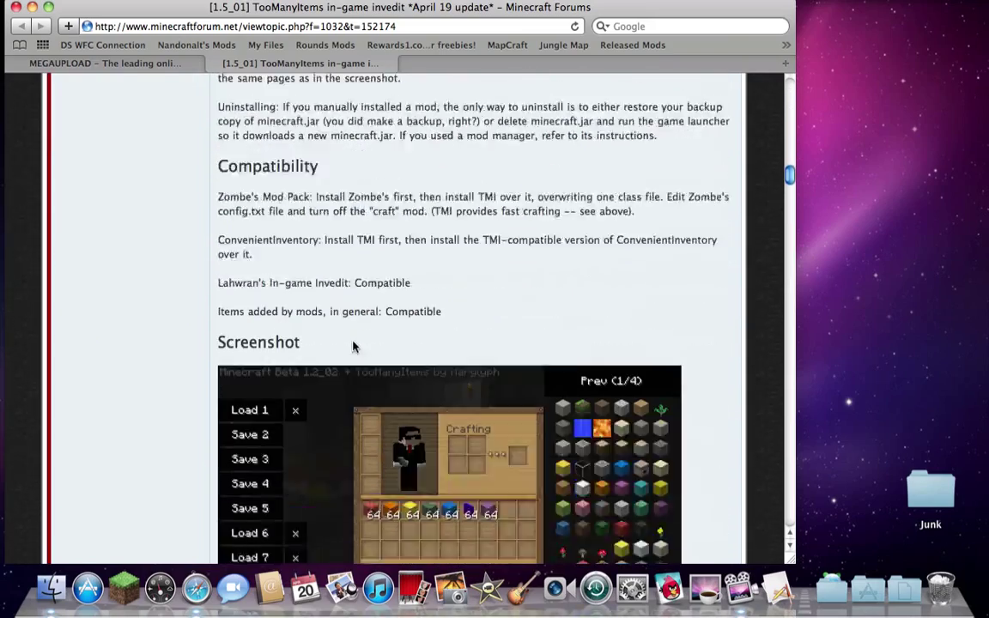
pyautogui.scroll(20, 602, 219)
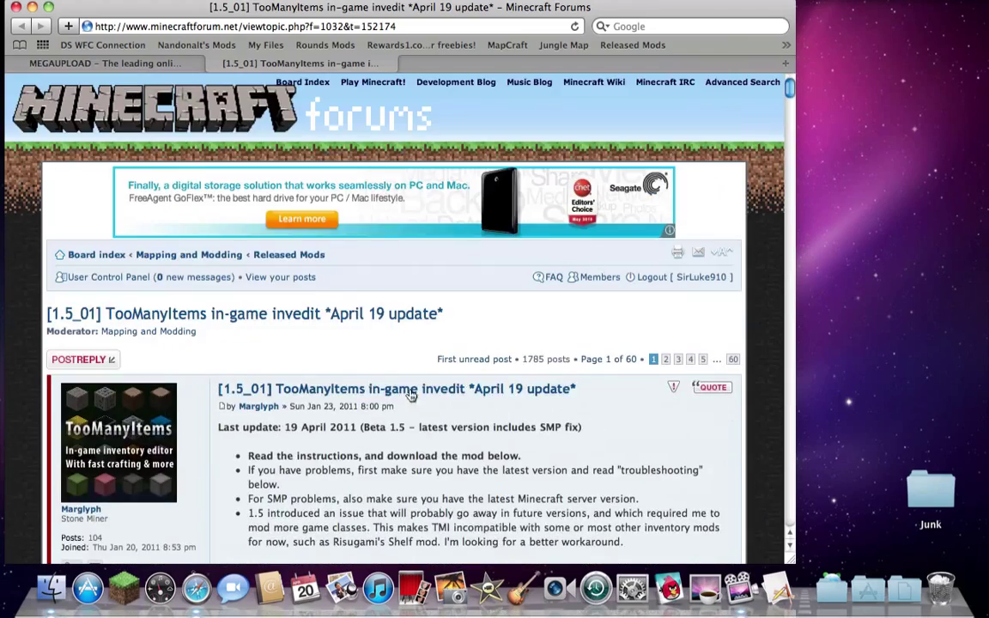
# Download Minecrafe Jar Tool 1.0 Intel.zip from Megaupload and close the PartyPoker pop-up window.
pyautogui.click(158, 63)
pyautogui.click(626, 422)
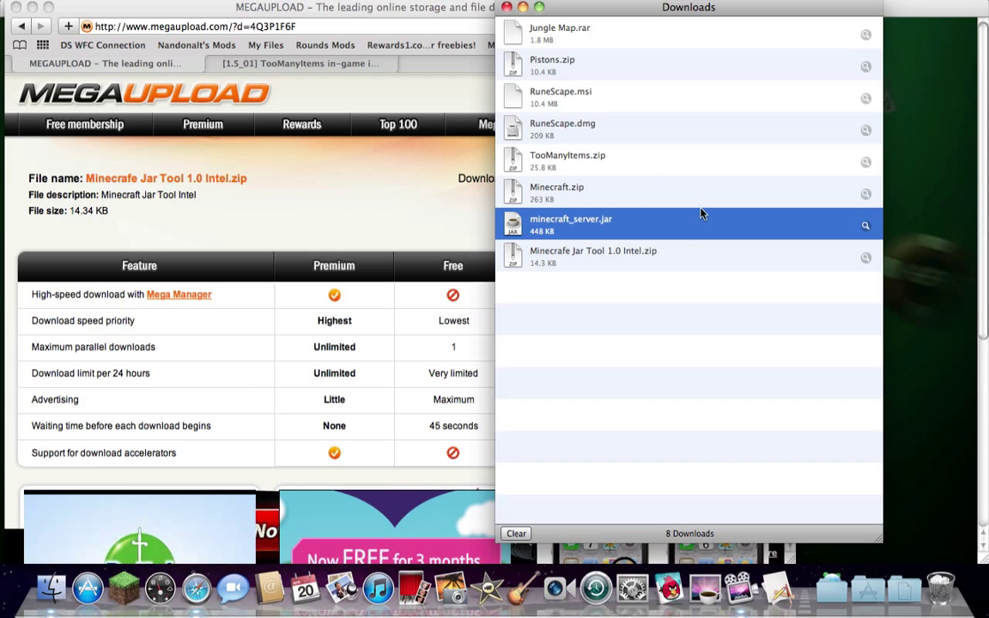
pyautogui.click(925, 7)
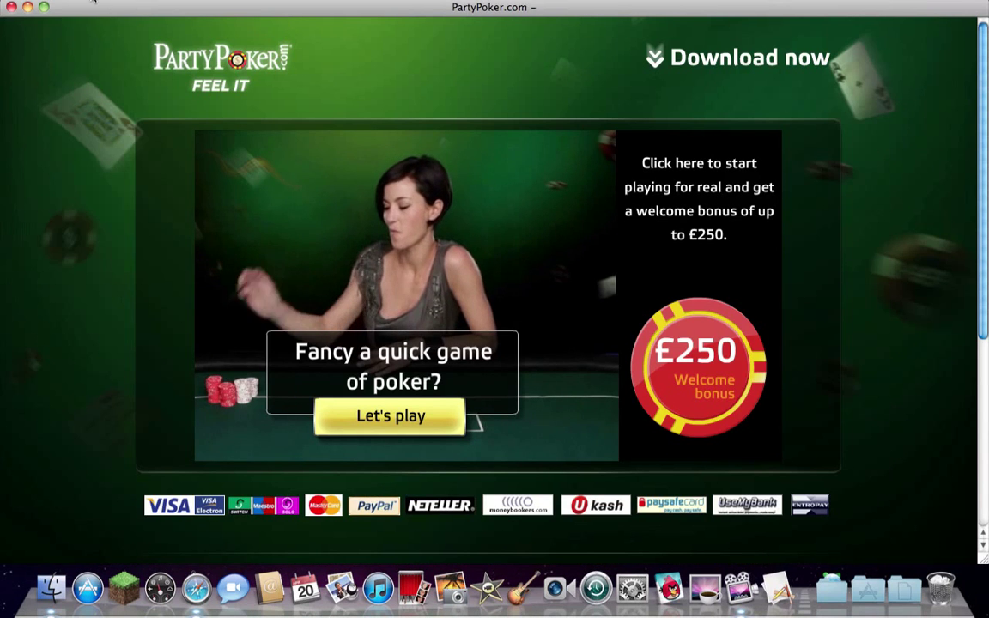
pyautogui.click(11, 8)
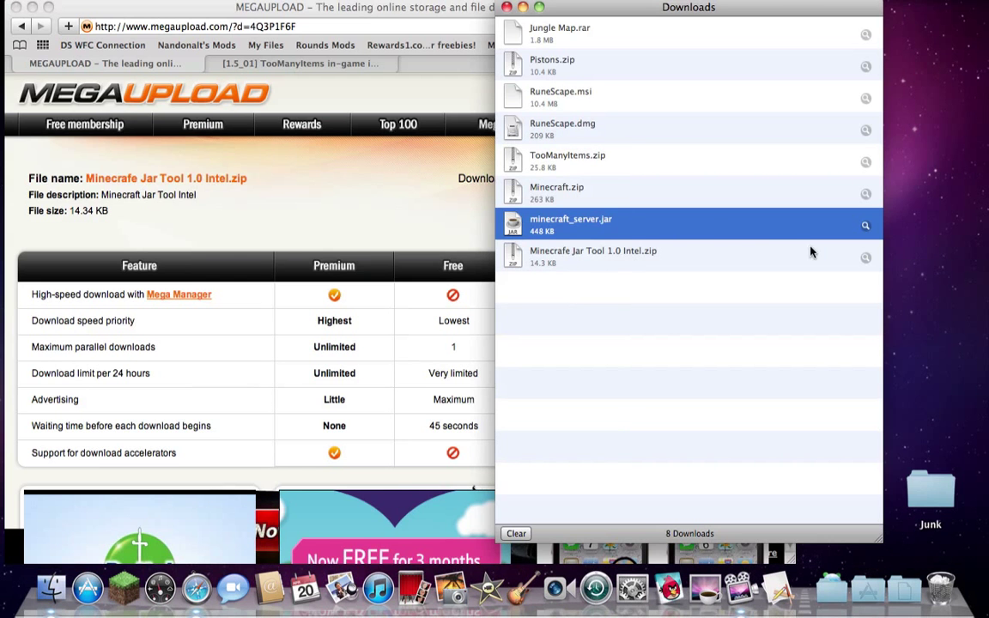
# Reveal the downloaded Minecrafe Jar Tool zip in its folder, extract it, and place the extracted app on the desktop.
pyautogui.click(866, 260)
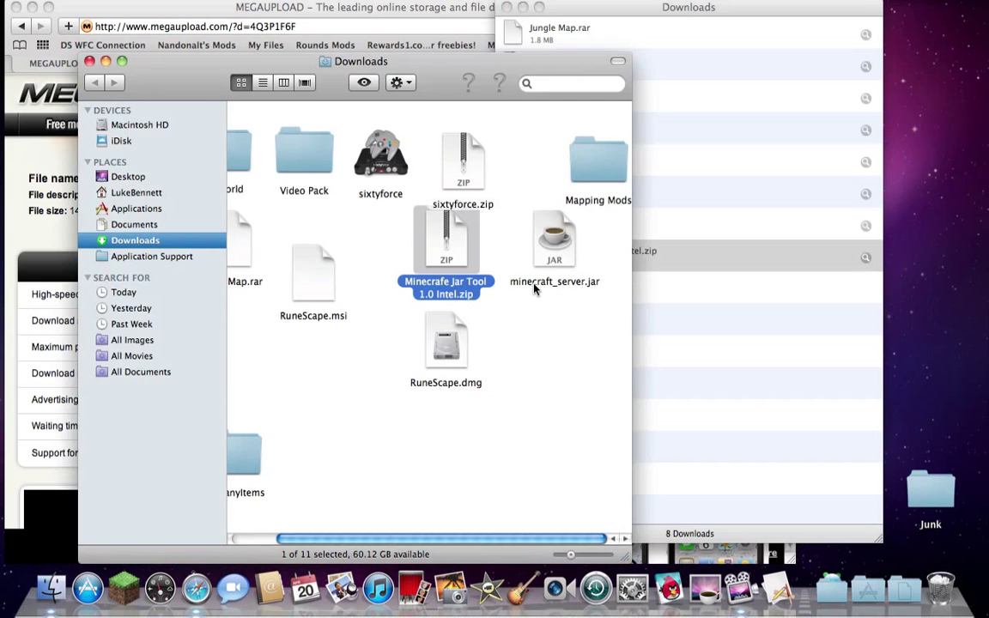
pyautogui.moveTo(460, 242); pyautogui.dragTo(520, 342)
pyautogui.doubleClick(515, 339)
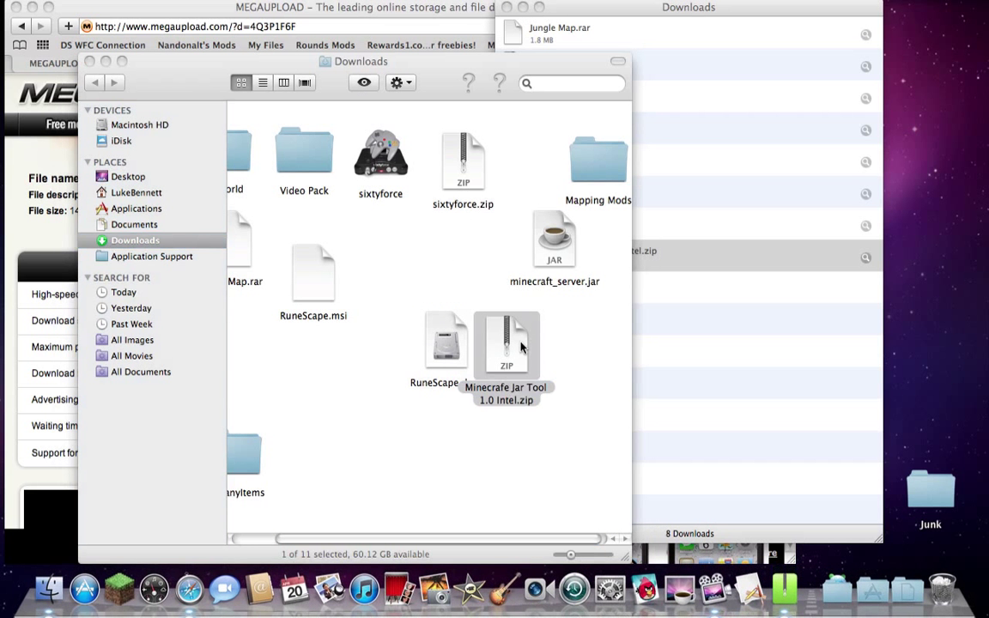
pyautogui.moveTo(529, 357); pyautogui.dragTo(863, 287)
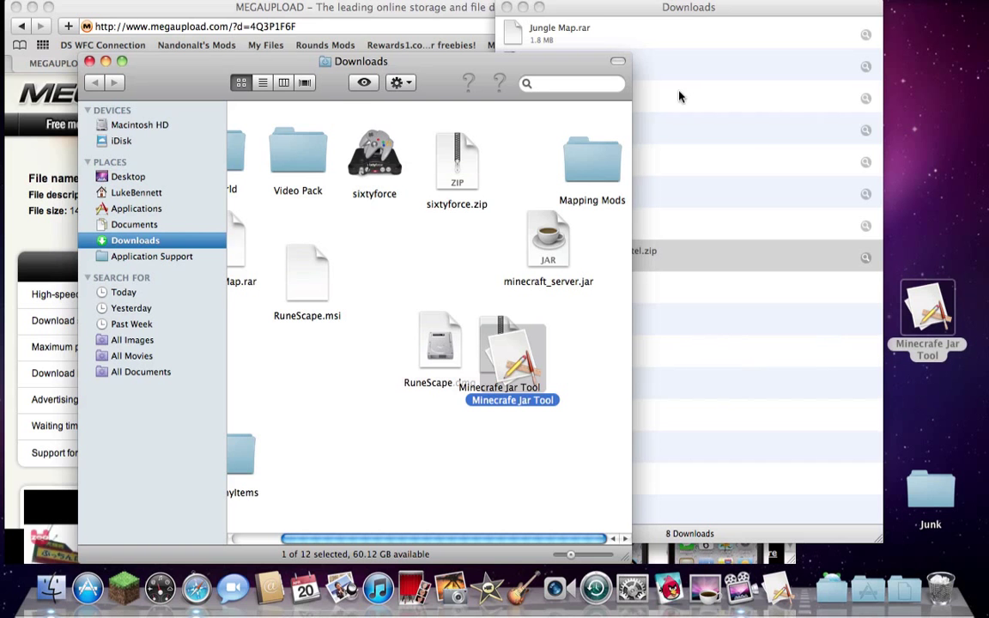
pyautogui.click(89, 62)
# Return to the TooManyItems forum thread and locate the Beta 1.5/1.5_01 download links in its Download section.
pyautogui.click(231, 60)
pyautogui.click(231, 60)
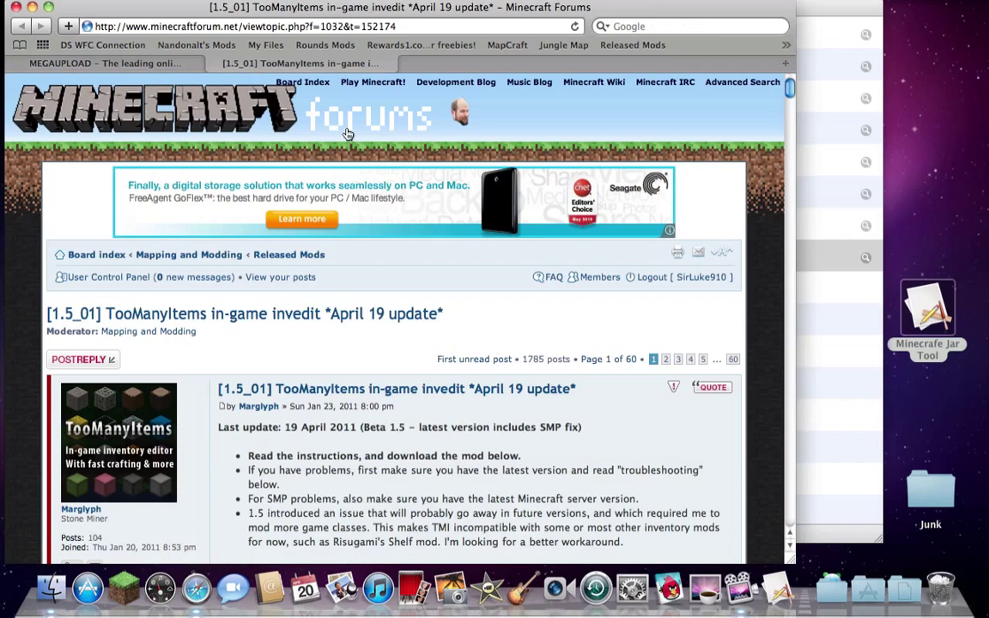
pyautogui.scroll(-5, 470, 305)
pyautogui.scroll(-10, 470, 305)
pyautogui.scroll(4, 471, 305)
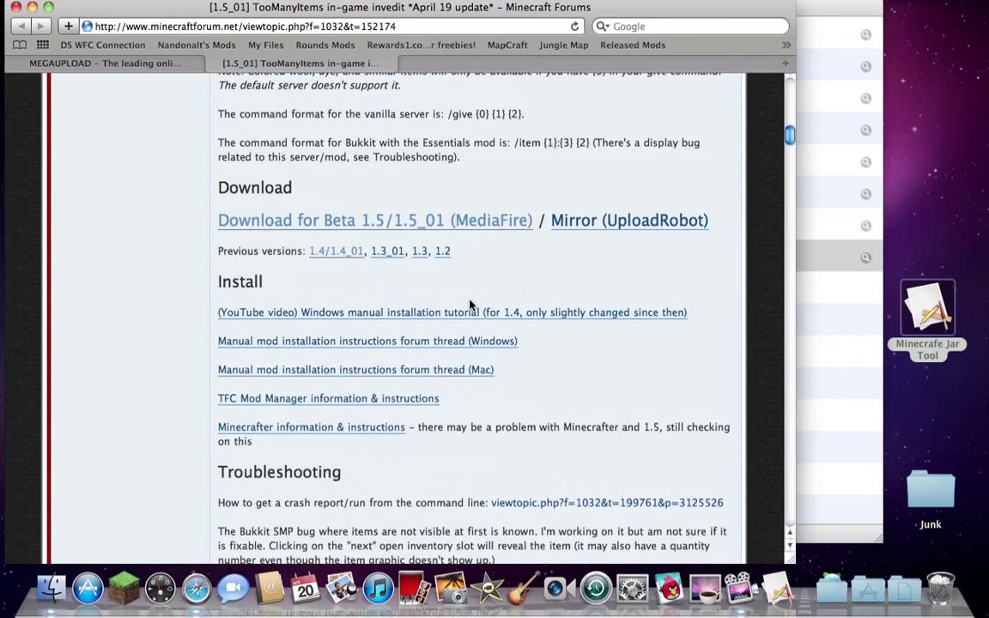
pyautogui.click(468, 223)
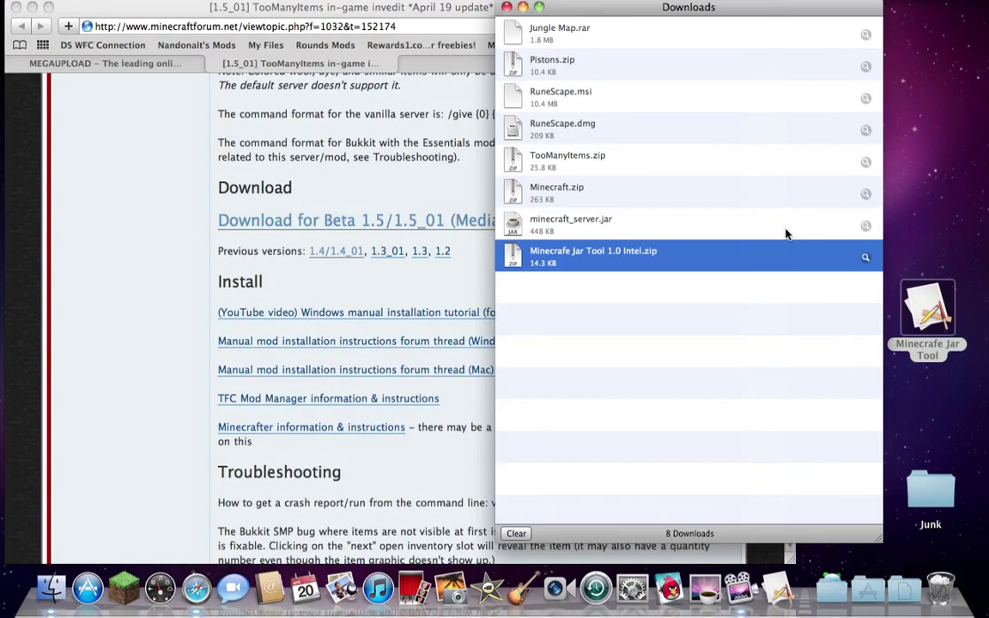
pyautogui.click(865, 162)
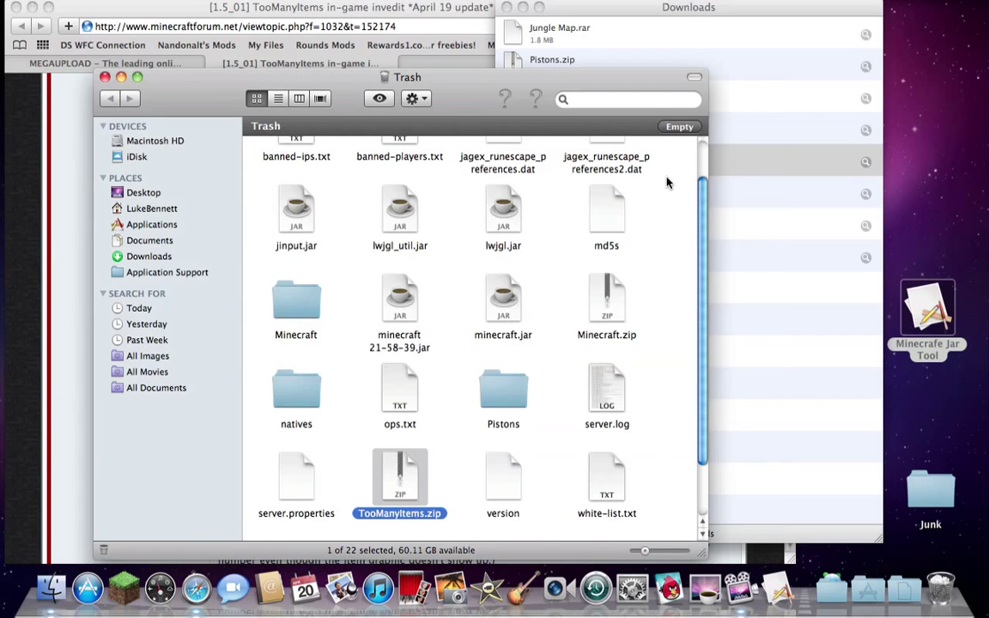
pyautogui.scroll(2, 452, 448)
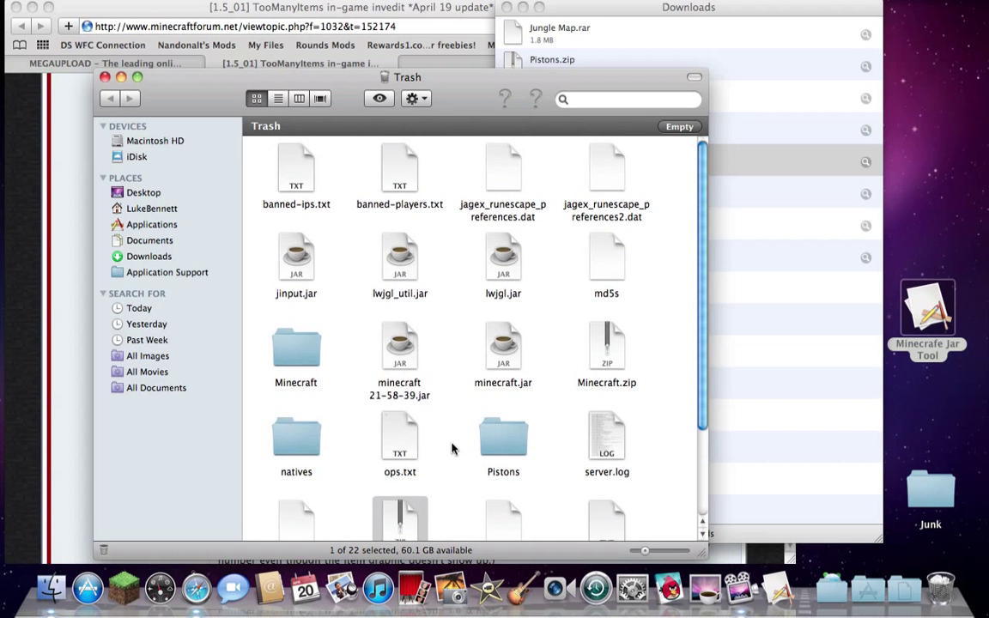
pyautogui.click(104, 77)
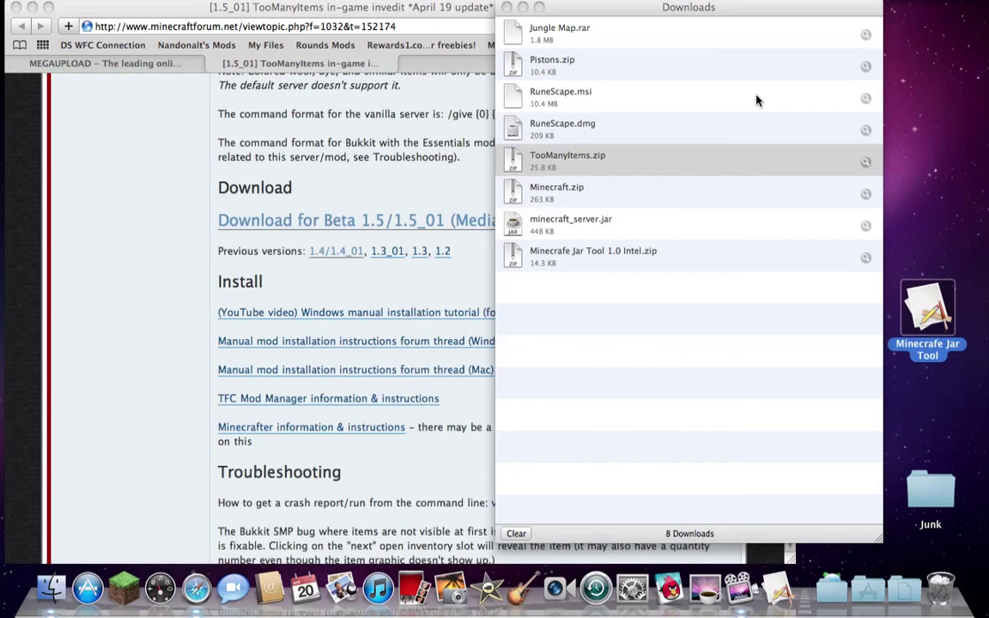
# Open the TooManyItems folder in Downloads and move readme.txt apart from the class files.
pyautogui.click(865, 226)
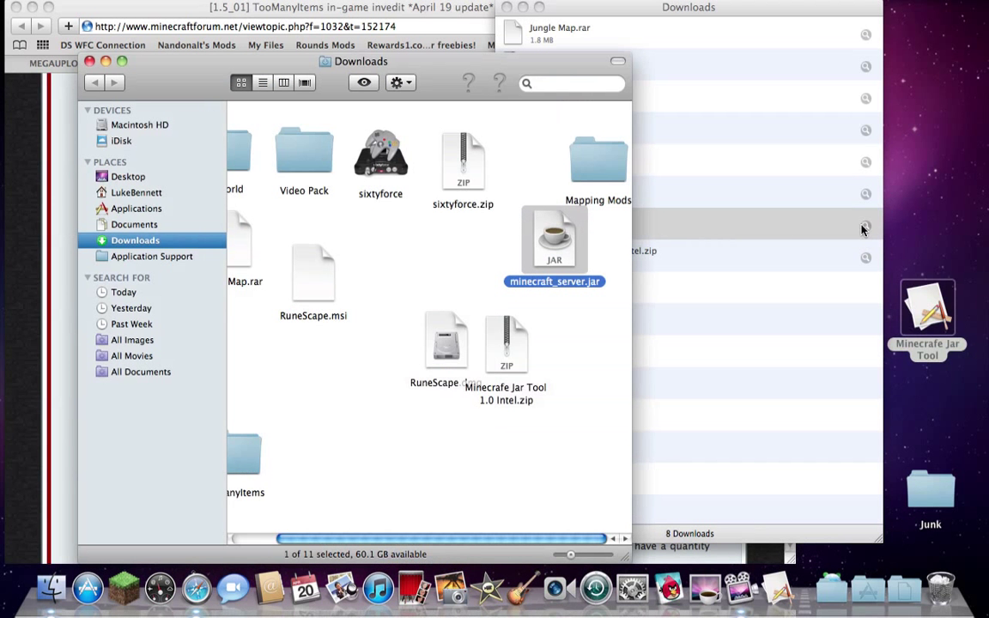
pyautogui.hscroll(-2, 442, 278)
pyautogui.doubleClick(278, 455)
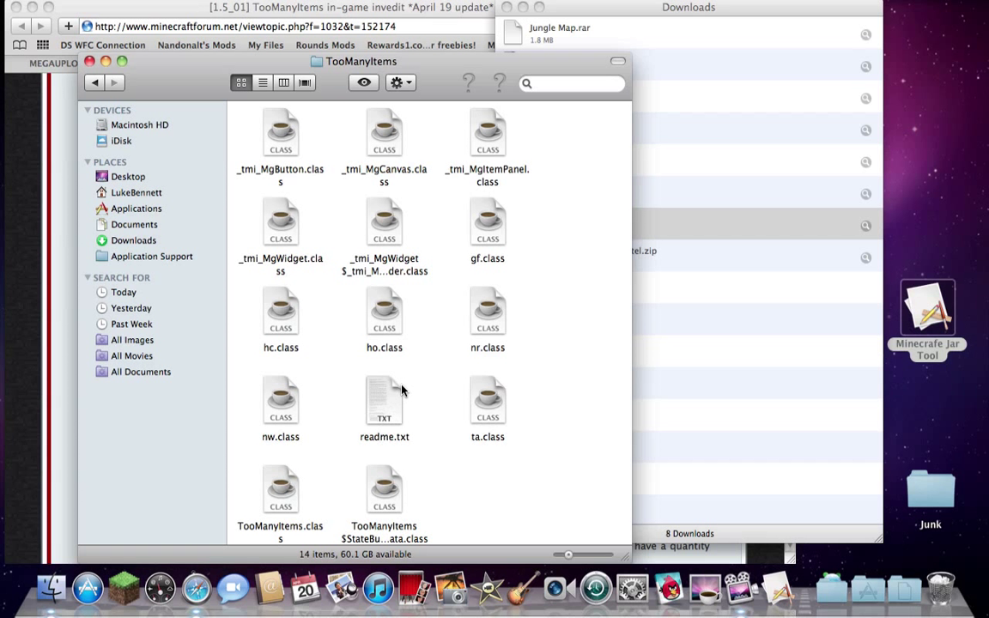
pyautogui.click(386, 407)
pyautogui.moveTo(407, 424); pyautogui.dragTo(593, 489)
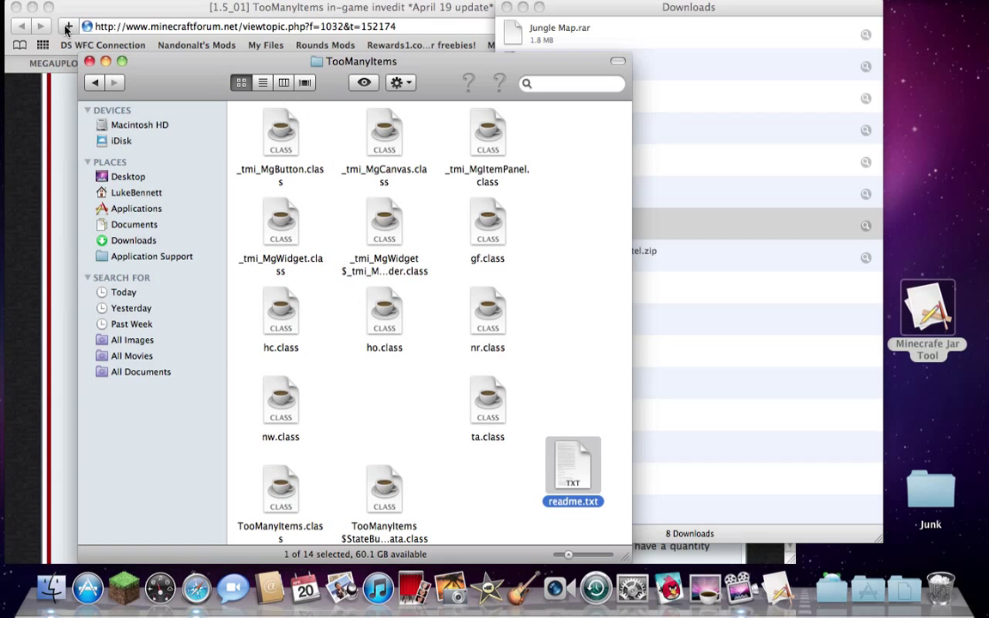
# Clear away the browser and downloads windows, and shrink the TooManyItems window with its icons at the smallest size.
pyautogui.click(33, 7)
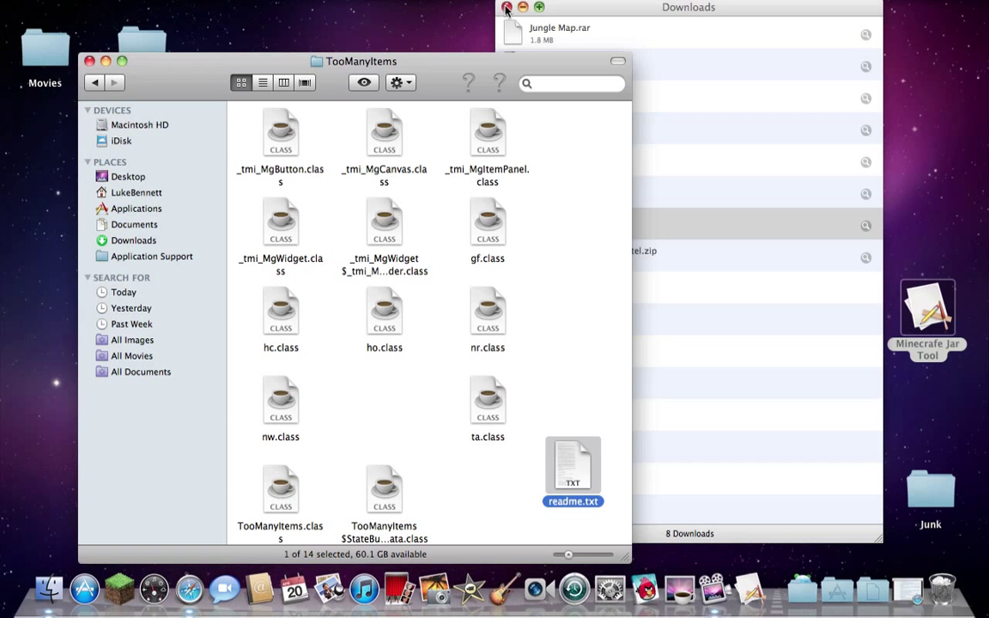
pyautogui.click(507, 9)
pyautogui.moveTo(624, 560); pyautogui.dragTo(657, 352)
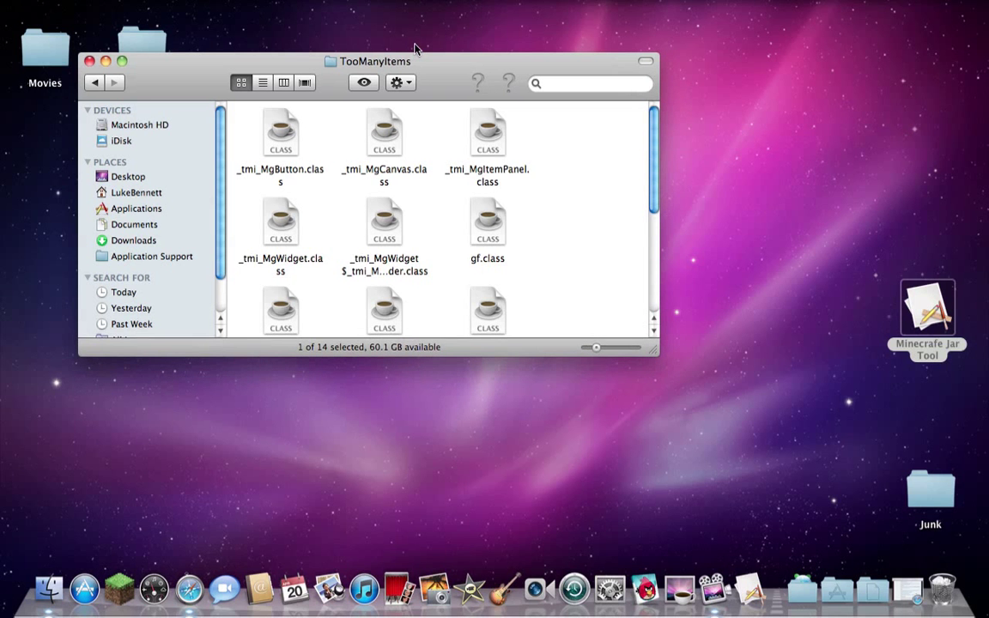
pyautogui.moveTo(377, 60); pyautogui.dragTo(315, 9)
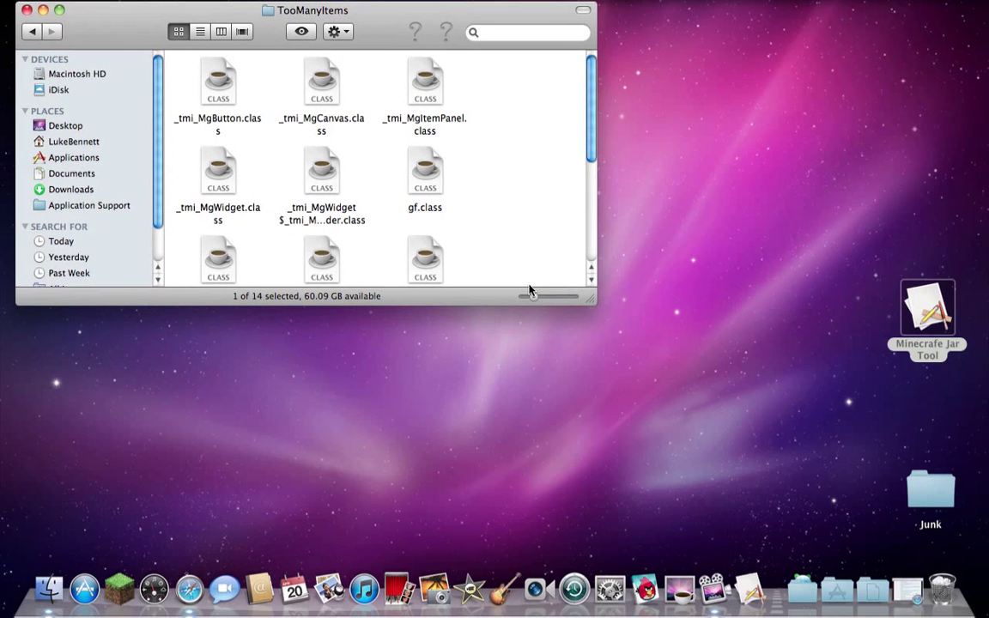
pyautogui.moveTo(529, 293); pyautogui.dragTo(524, 304)
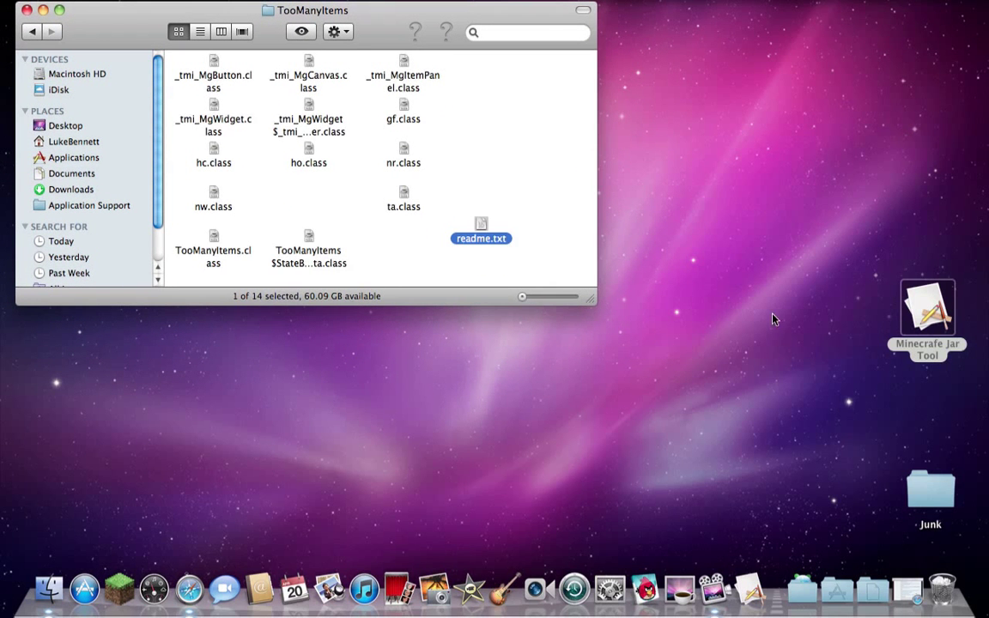
# With Minecrafe Jar Tool, back up minecraft.jar to the desktop and unpack it into the mctmp folder.
pyautogui.doubleClick(938, 320)
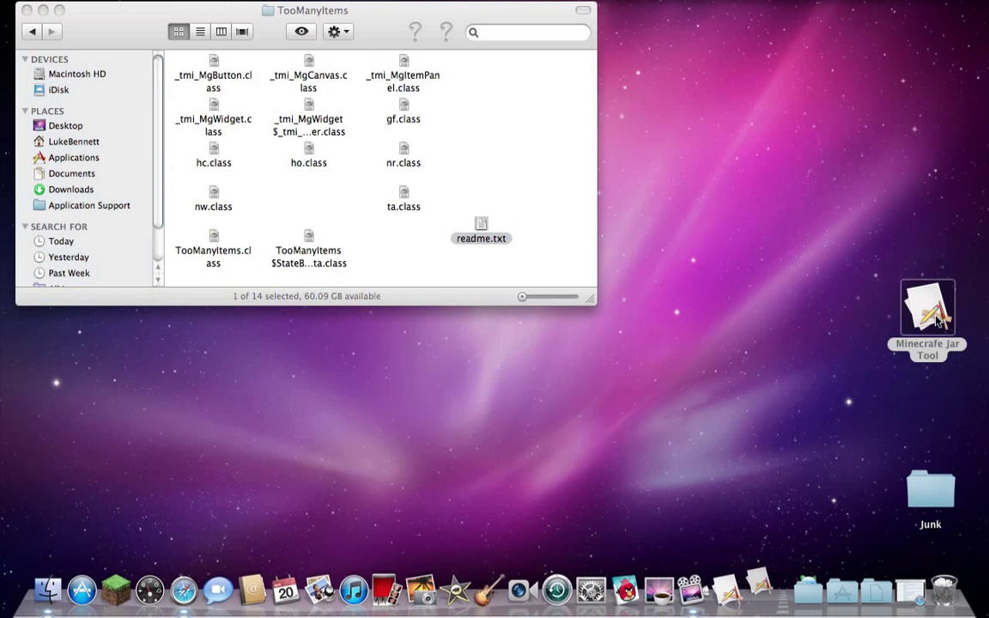
pyautogui.click(616, 221)
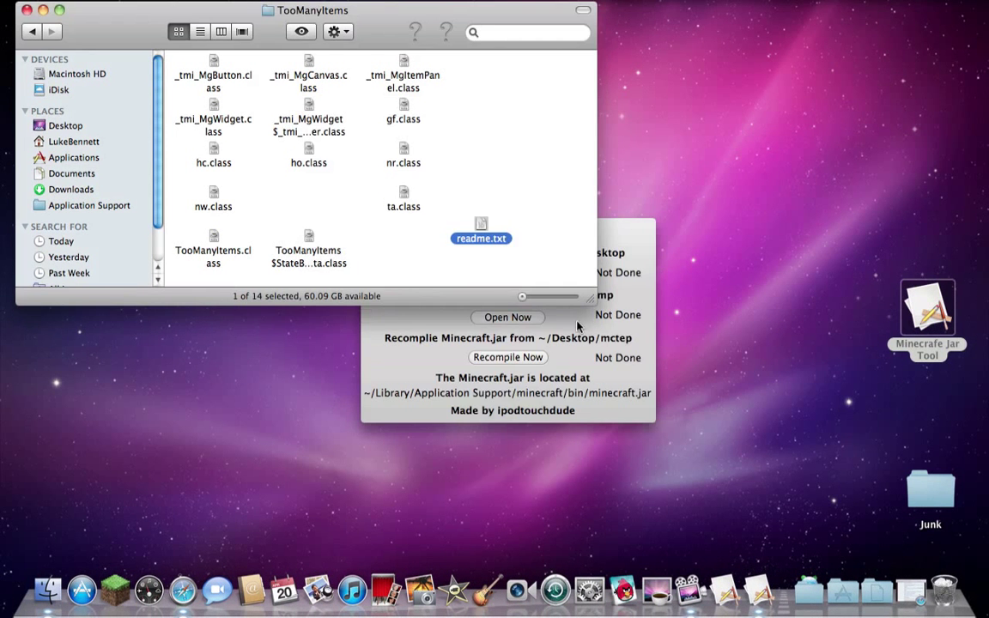
pyautogui.moveTo(611, 323); pyautogui.dragTo(879, 168)
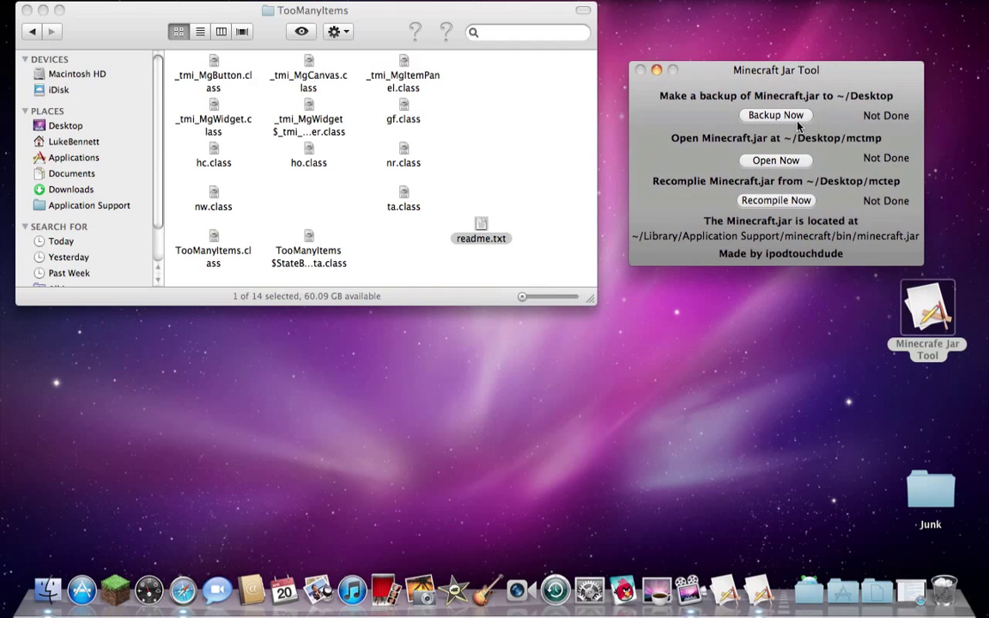
pyautogui.moveTo(775, 72); pyautogui.dragTo(563, 337)
pyautogui.click(563, 379)
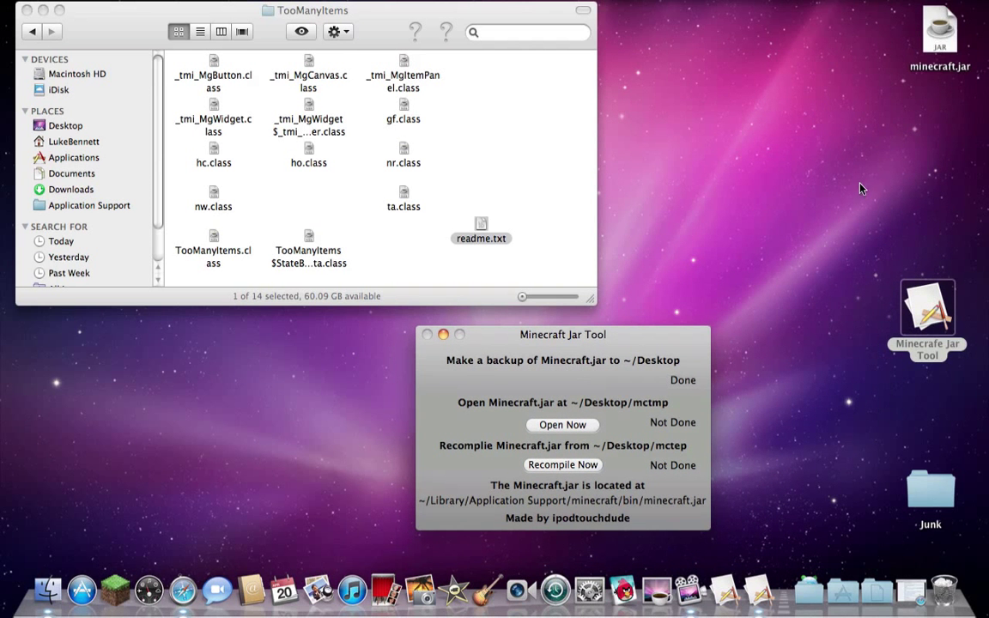
pyautogui.click(568, 432)
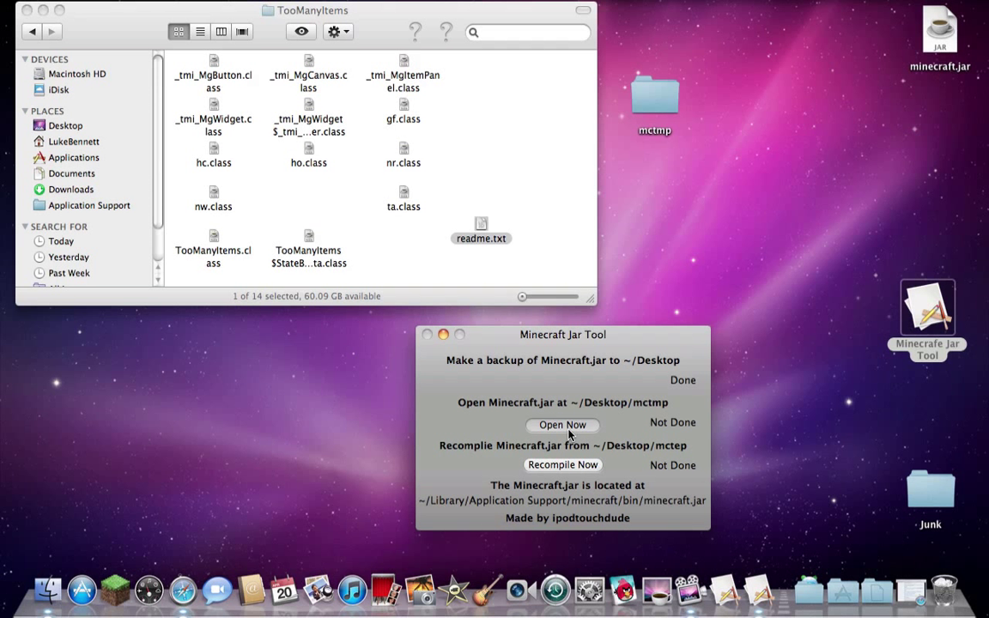
# Copy all the class files in the TooManyItems folder, leaving out readme.txt.
pyautogui.click(386, 249)
pyautogui.moveTo(399, 251); pyautogui.dragTo(209, 79)
pyautogui.rightClick(209, 79)
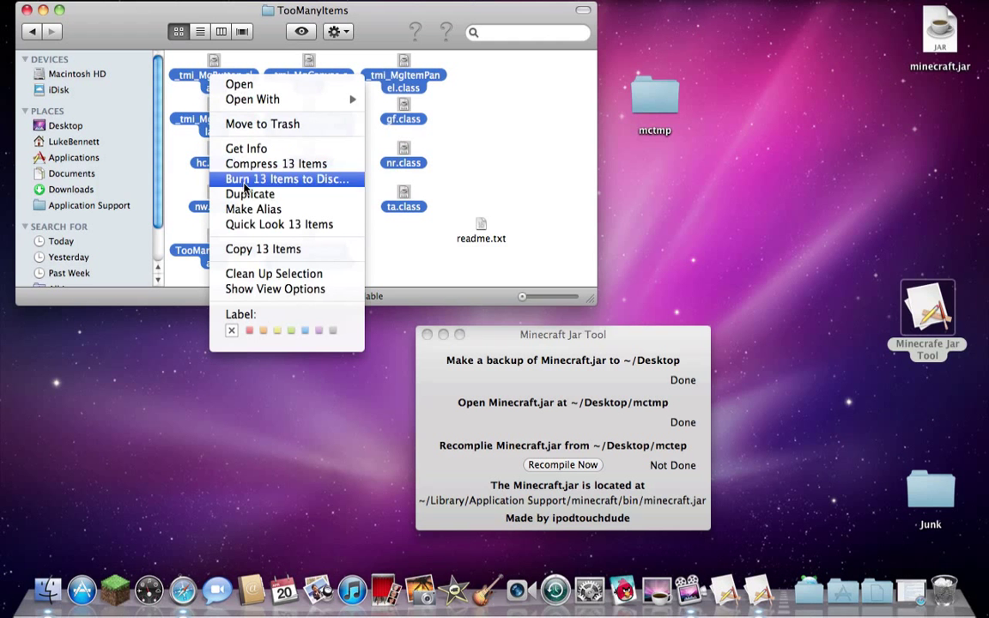
pyautogui.click(256, 248)
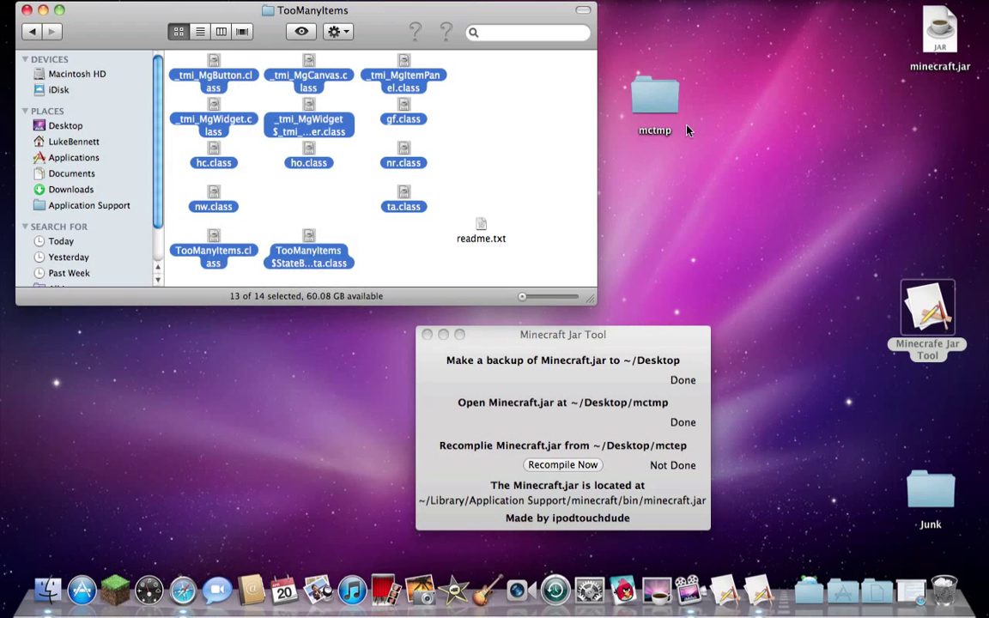
# Paste the copied class files into the mctmp folder, replacing all files that have the same names.
pyautogui.doubleClick(657, 102)
pyautogui.scroll(-5, 572, 272)
pyautogui.scroll(5, 573, 272)
pyautogui.doubleClick(238, 194)
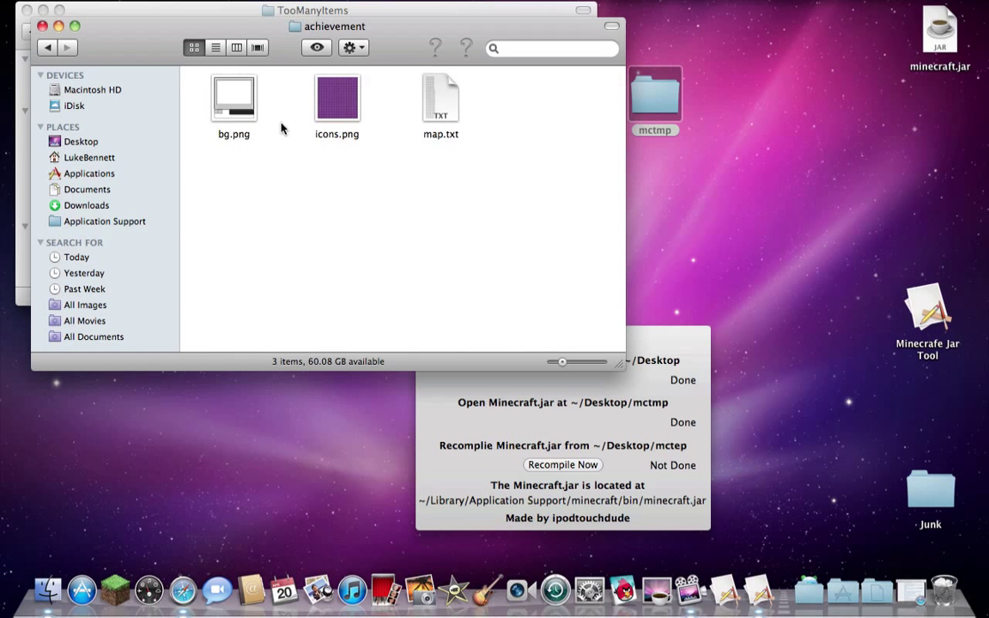
pyautogui.click(47, 48)
pyautogui.scroll(-3, 332, 239)
pyautogui.scroll(3, 309, 243)
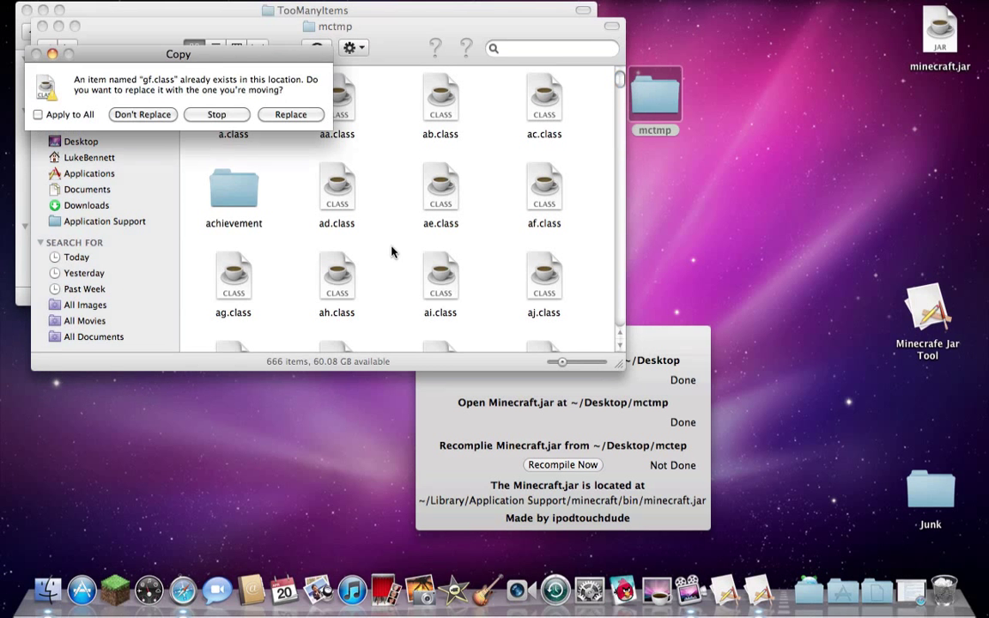
pyautogui.click(85, 112)
pyautogui.click(316, 116)
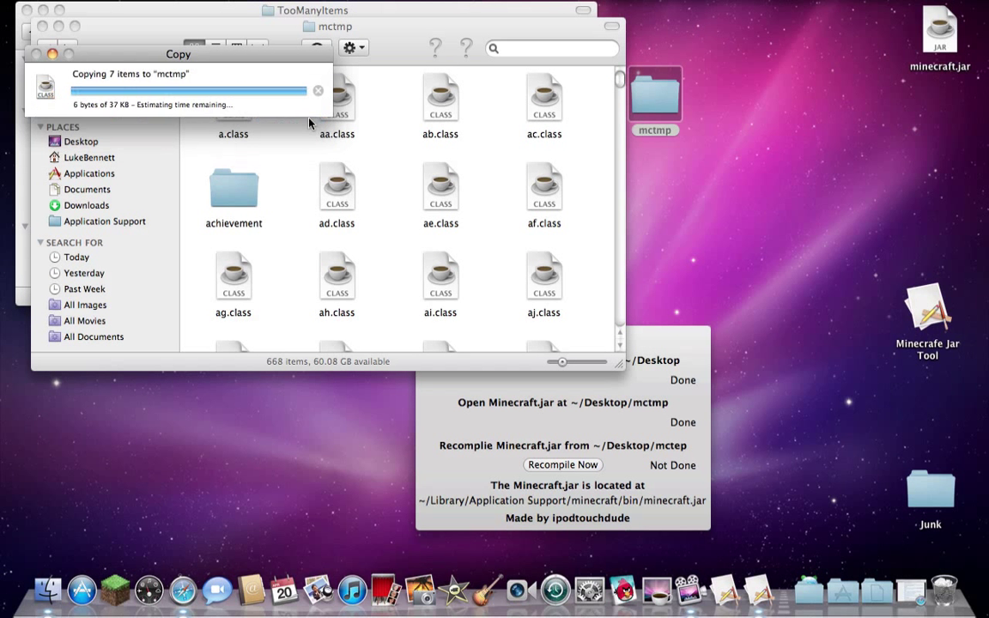
# Look through the class files in the mctmp folder and close its window.
pyautogui.scroll(-5, 279, 138)
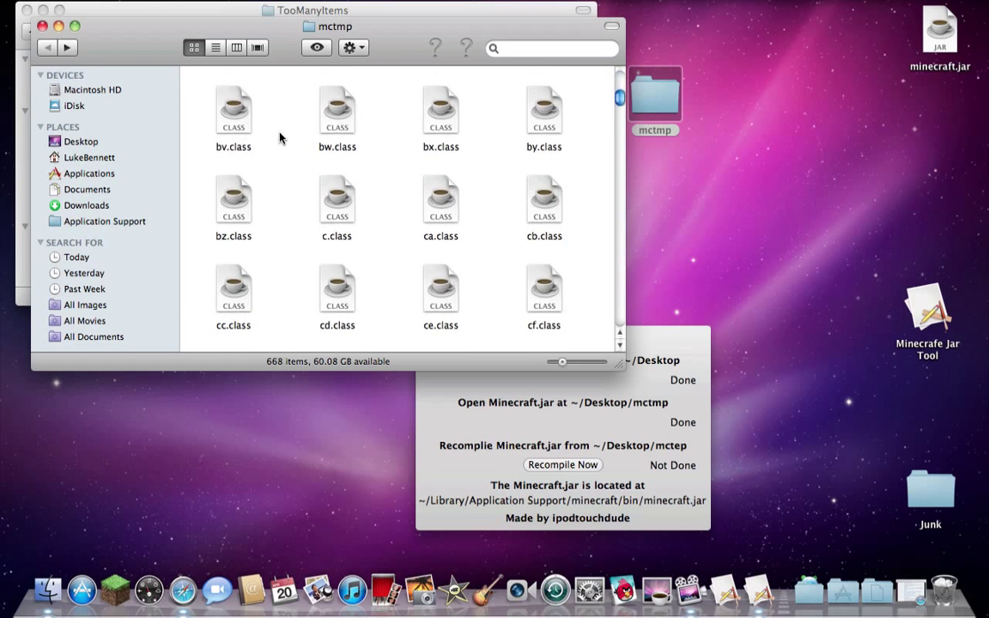
pyautogui.scroll(-15, 279, 137)
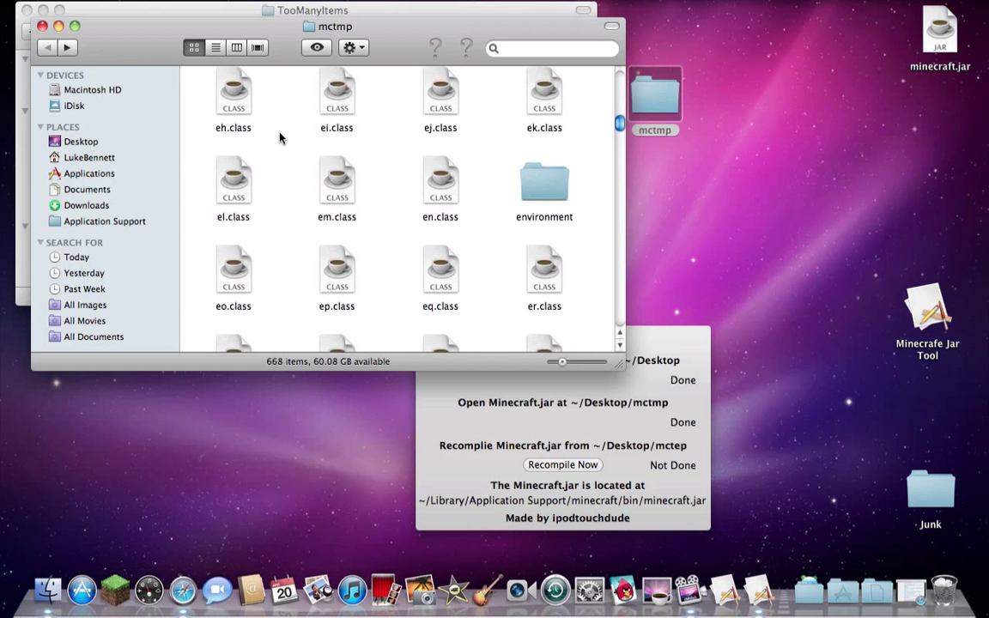
pyautogui.scroll(-20, 279, 138)
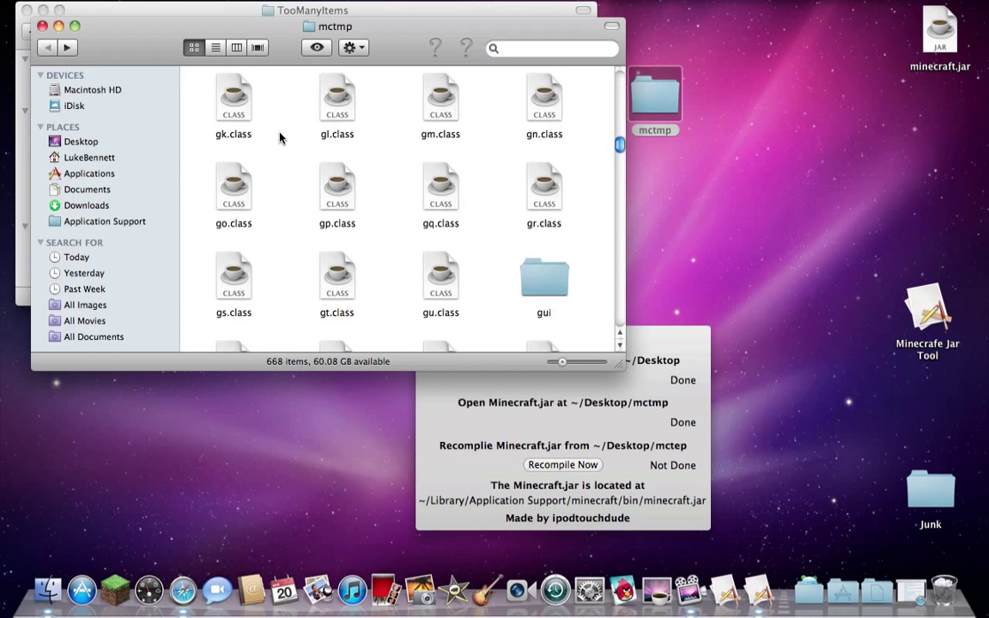
pyautogui.scroll(-3, 279, 137)
pyautogui.scroll(20, 279, 137)
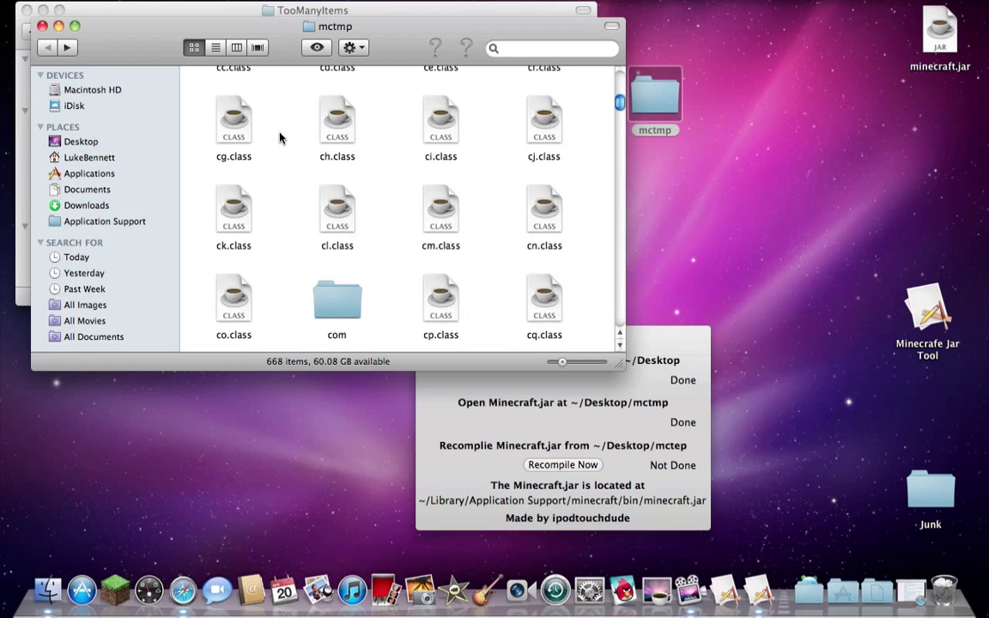
pyautogui.scroll(20, 279, 137)
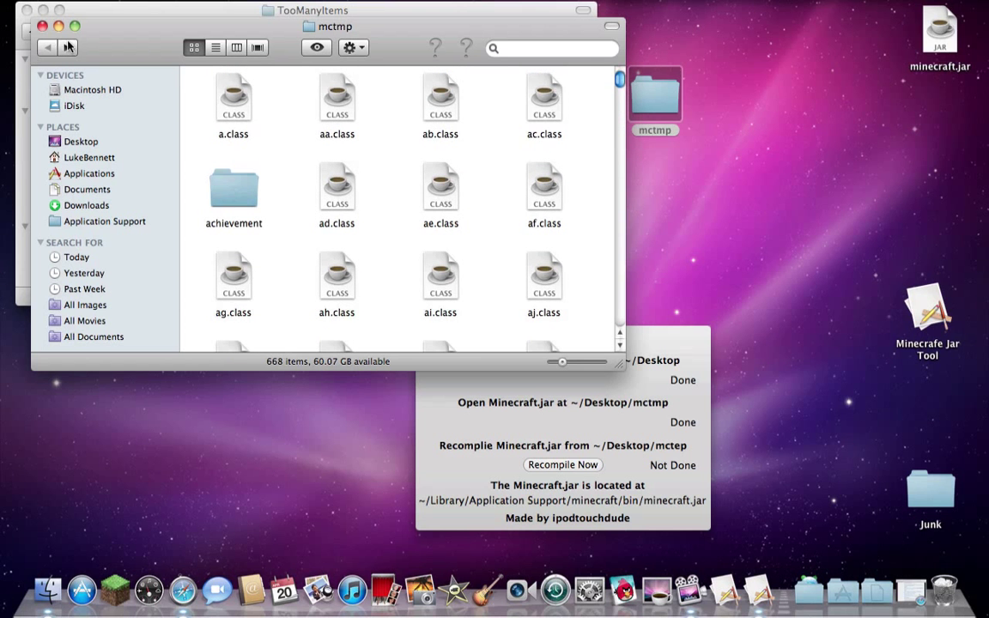
pyautogui.click(42, 27)
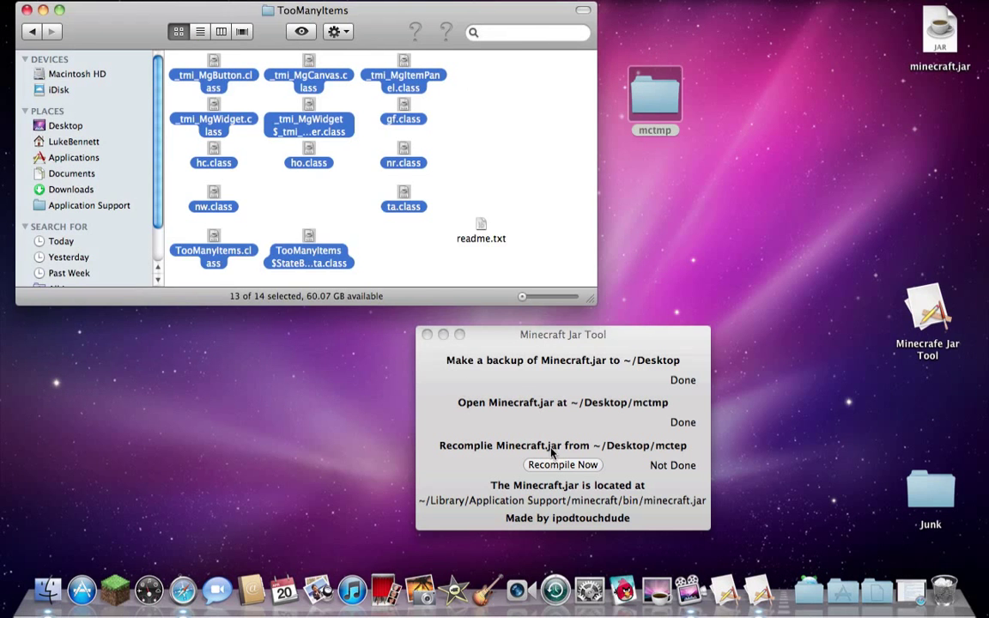
# Recompile minecraft.jar with the Jar Tool, then quit the tool and close the TooManyItems folder window.
pyautogui.click(547, 471)
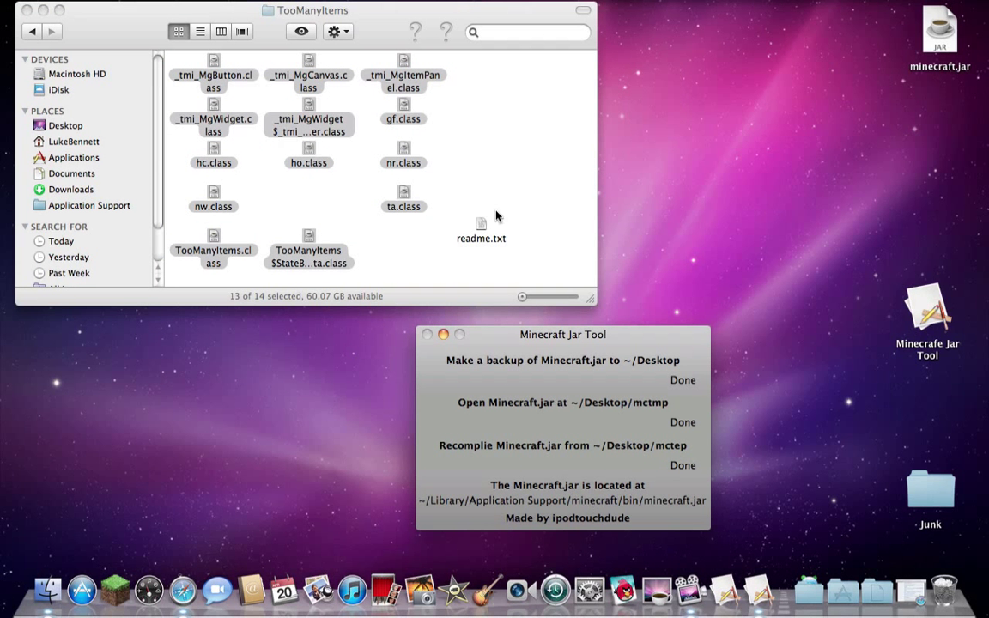
pyautogui.click(170, 0)
pyautogui.click(121, 38)
pyautogui.click(27, 10)
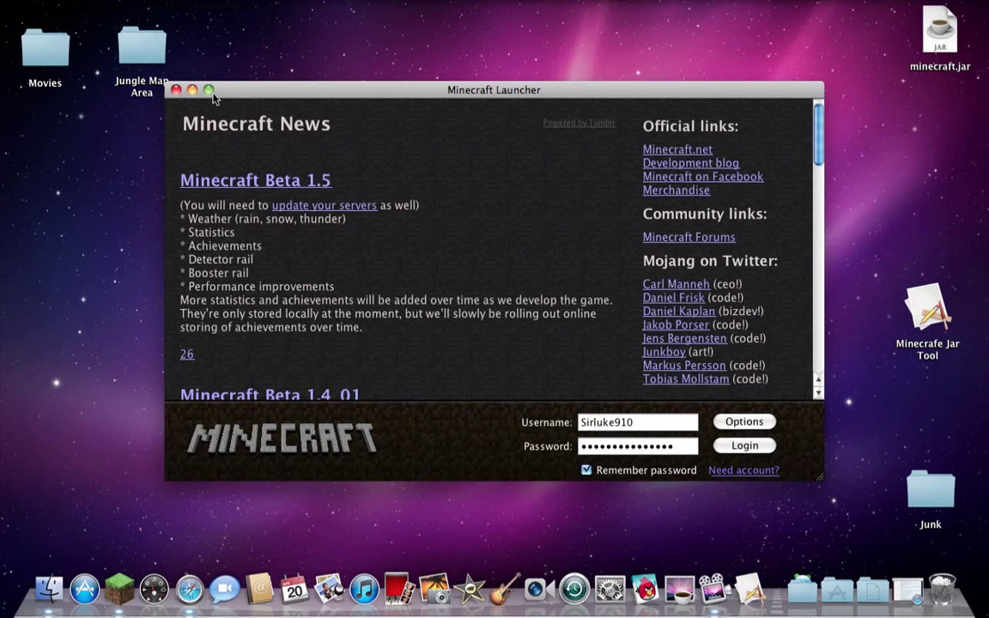
# Log in to Minecraft from the enlarged launcher window and open the single-player world list.
pyautogui.click(209, 90)
pyautogui.click(906, 529)
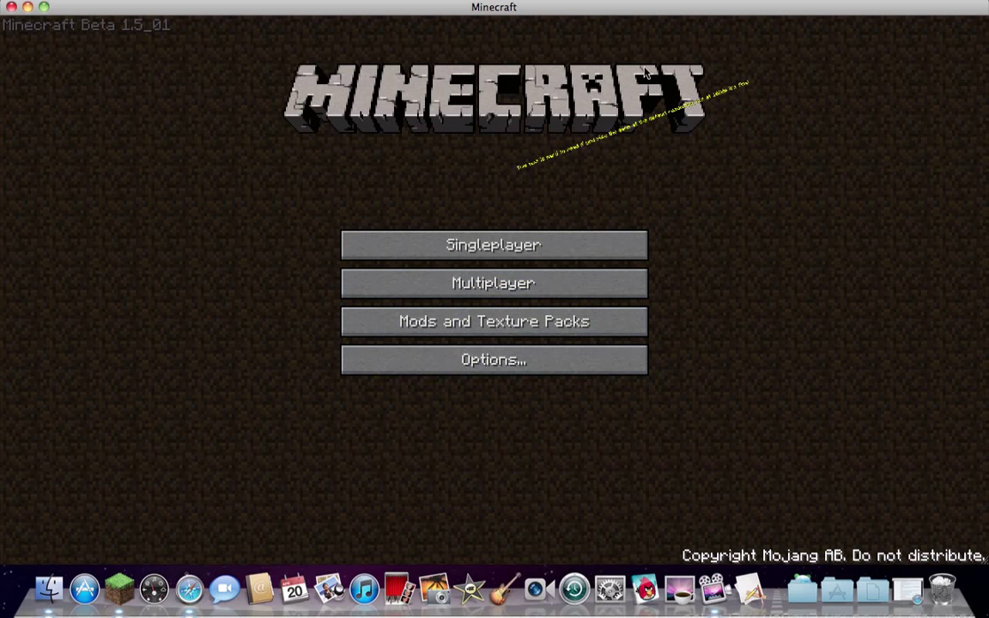
pyautogui.click(581, 237)
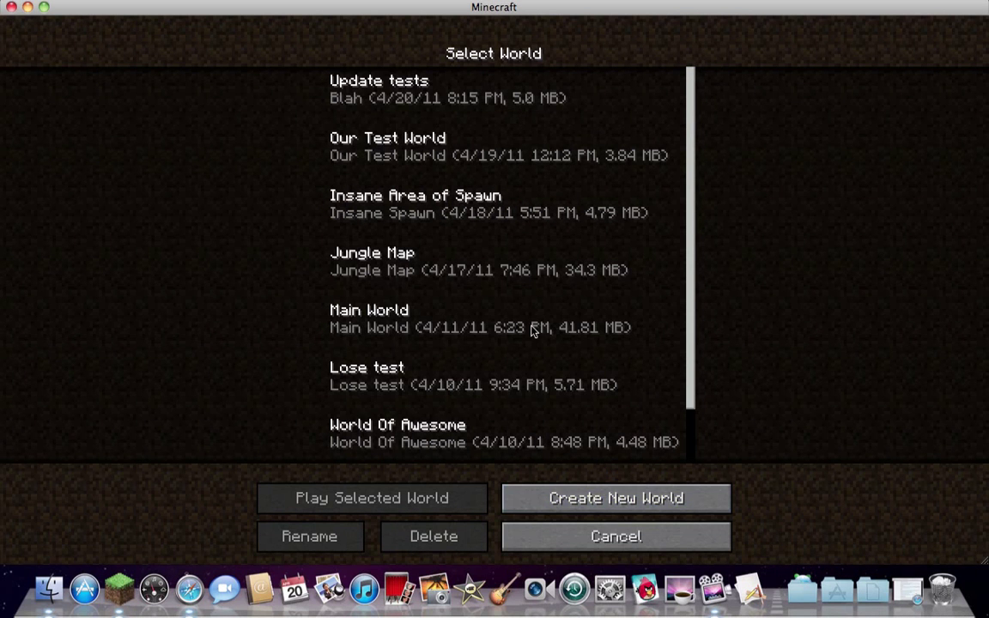
# Create a new world named TMI Mod, with a generator seed beginning with TMI M.
pyautogui.click(556, 502)
pyautogui.press('BackSpace')
pyautogui.press('BackSpace')
pyautogui.press('BackSpace')
pyautogui.press('BackSpace')
pyautogui.press('BackSpace')
pyautogui.press('BackSpace')
pyautogui.press('BackSpace')
pyautogui.press('BackSpace')
pyautogui.press('BackSpace')
pyautogui.write('TMI')
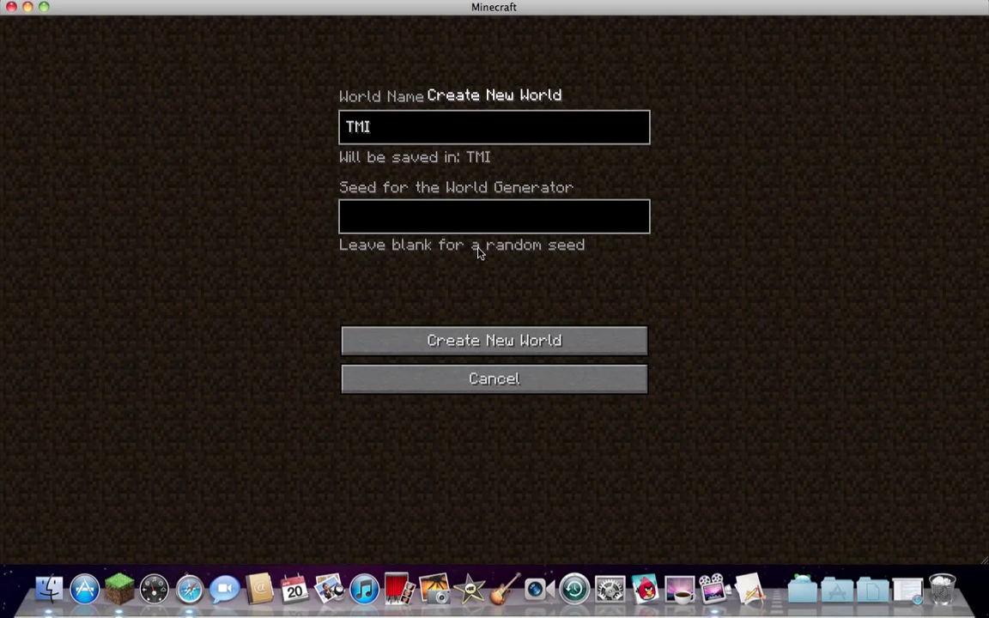
pyautogui.write(' Mod')
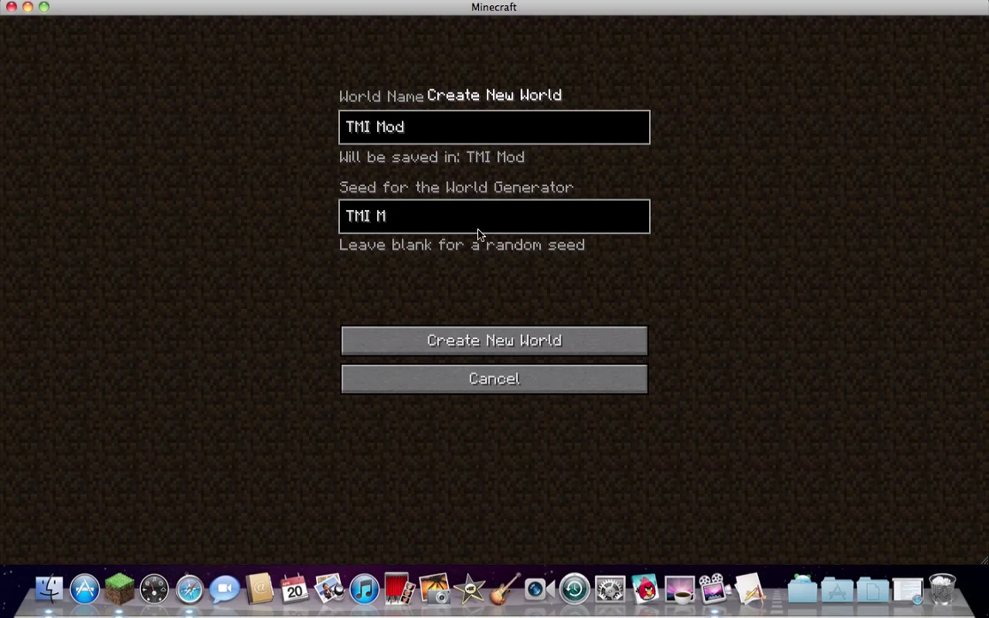
pyautogui.click(482, 343)
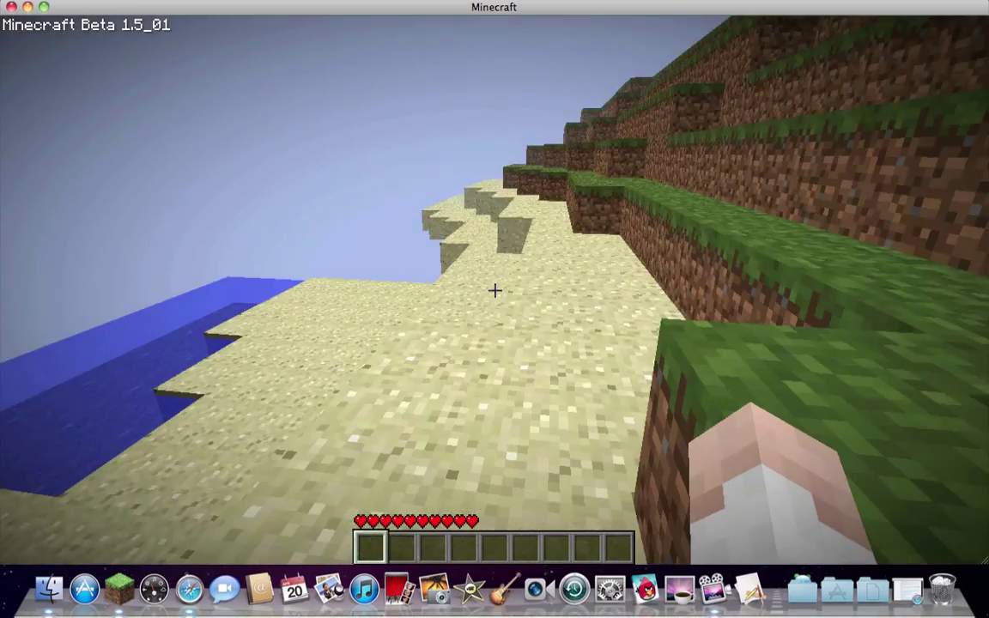
# Climb from the beach up to the top of the grassy hill and extend the render distance.
pyautogui.press('w')
pyautogui.press('space')
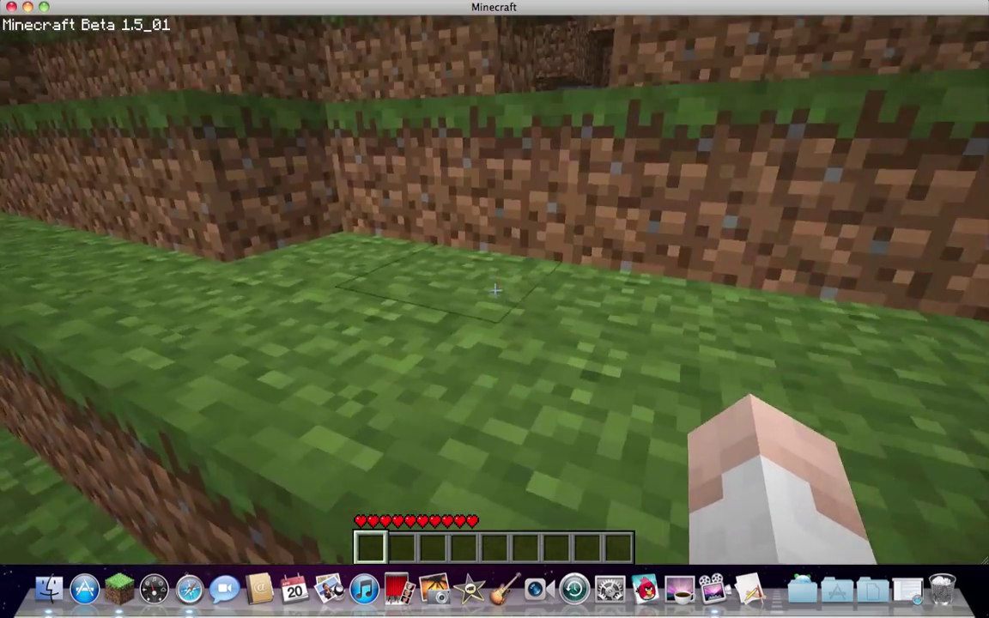
pyautogui.press('w')
pyautogui.press('space')
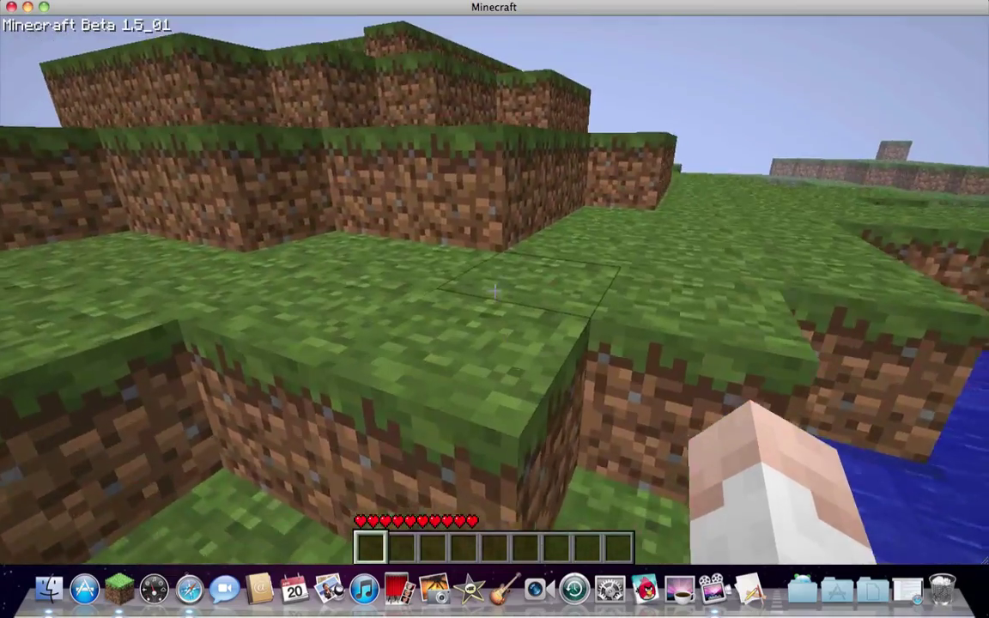
pyautogui.press('w')
pyautogui.press('space')
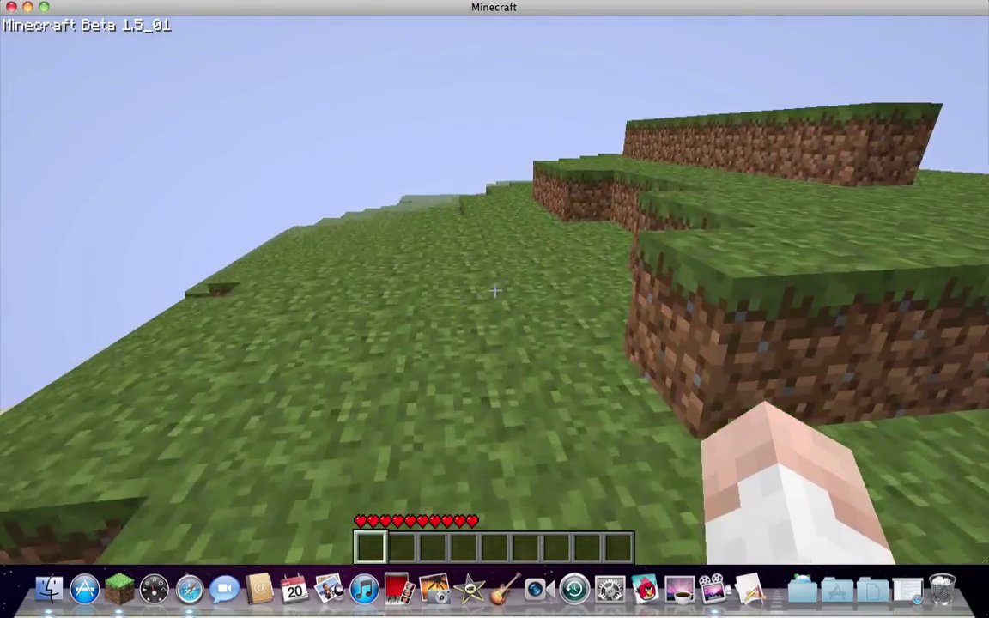
pyautogui.press('w')
pyautogui.press('space')
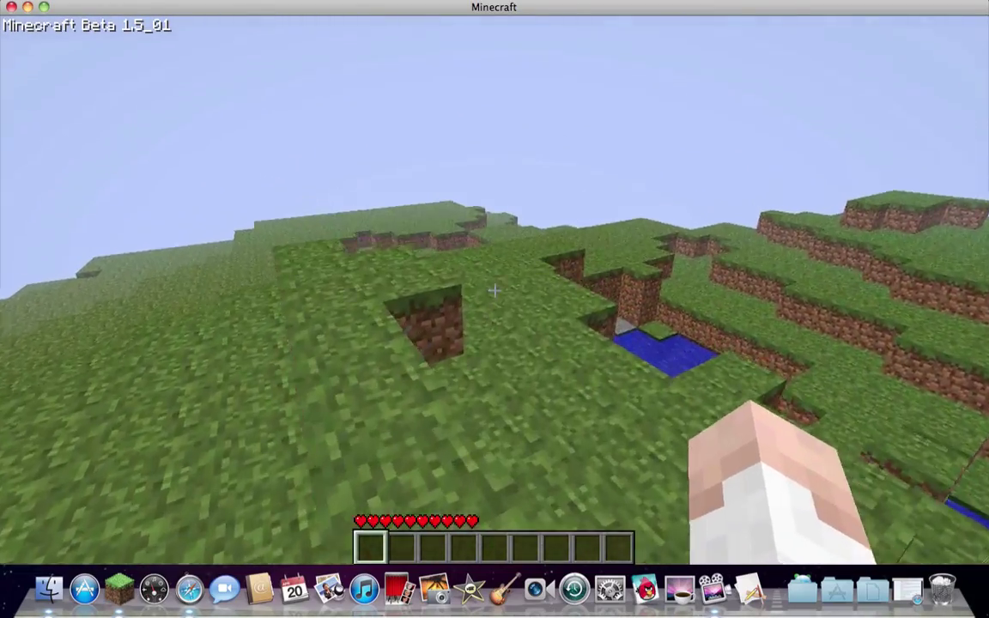
pyautogui.press('w')
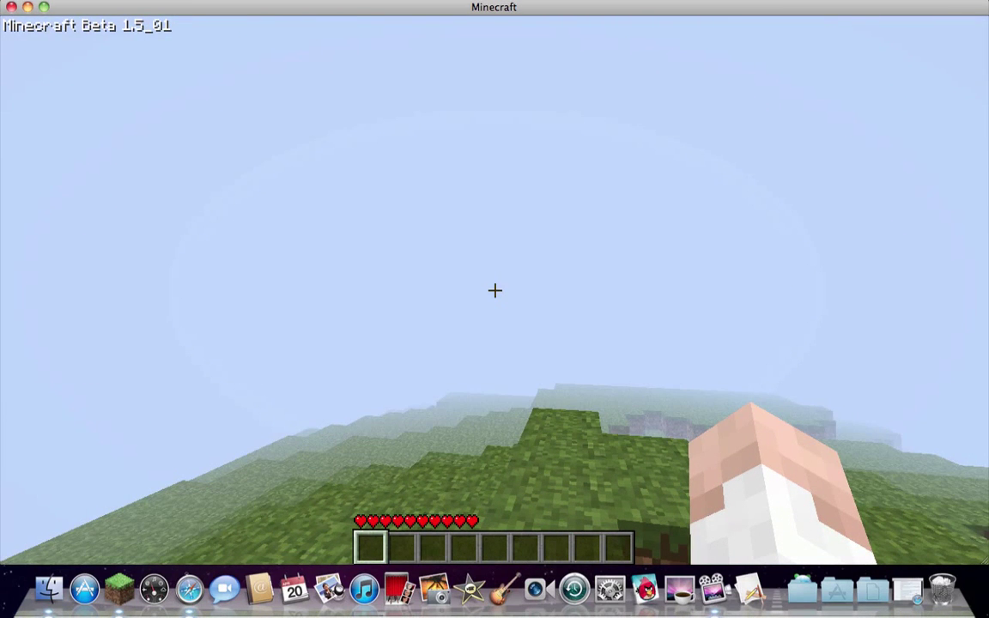
pyautogui.press('f')
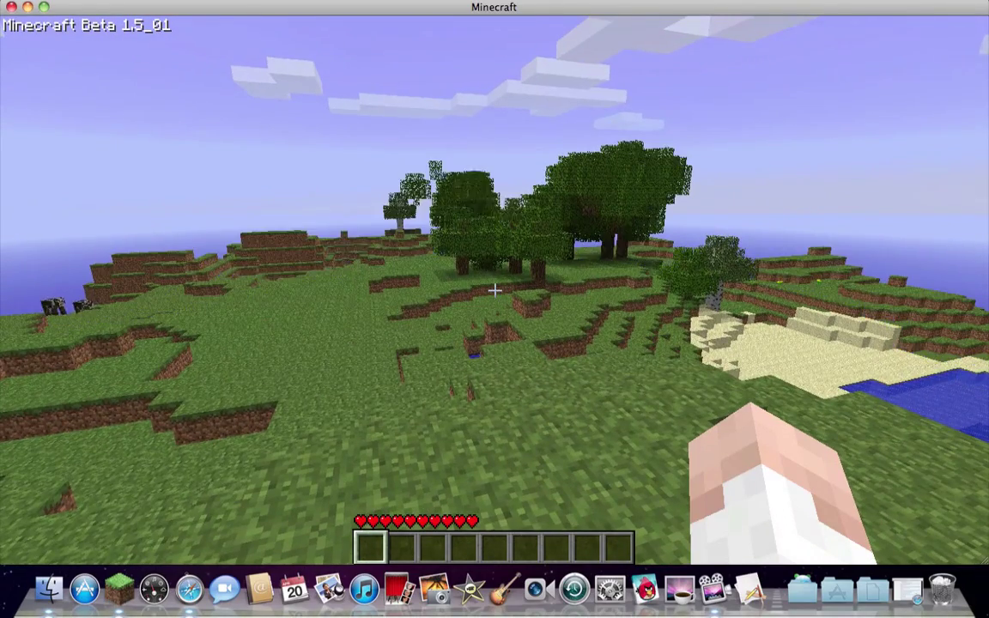
# Cross the hill past the water to the small tree beside the sand and break some of its leaves.
pyautogui.press('w')
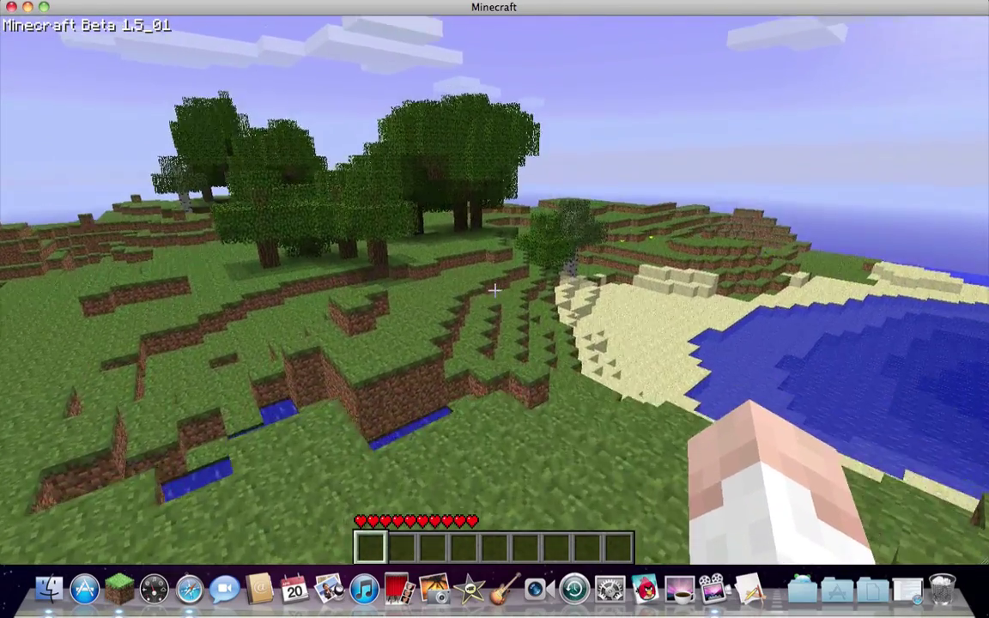
pyautogui.press('w')
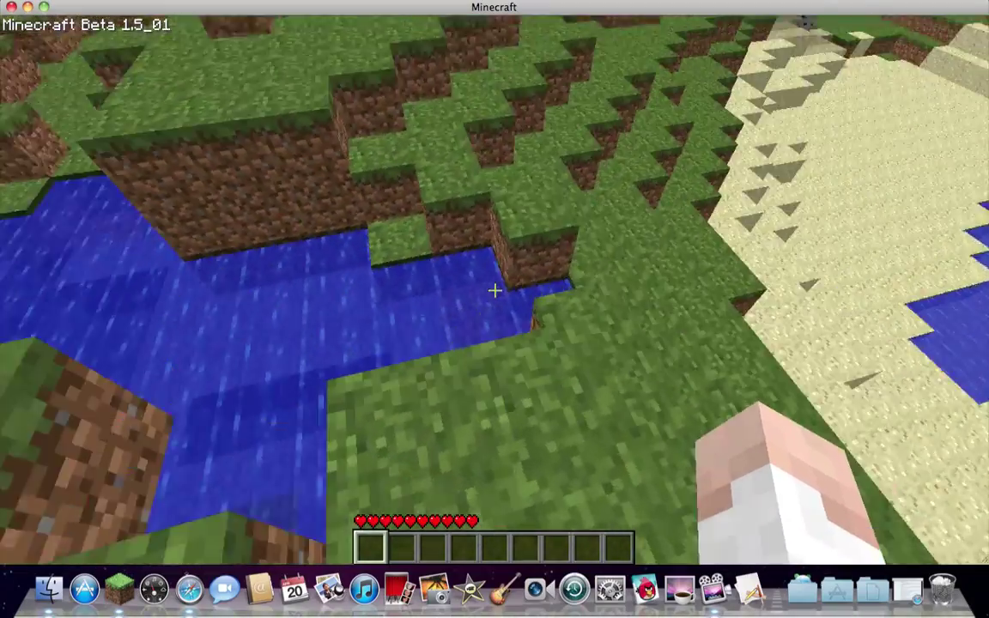
pyautogui.press('w')
pyautogui.press('space')
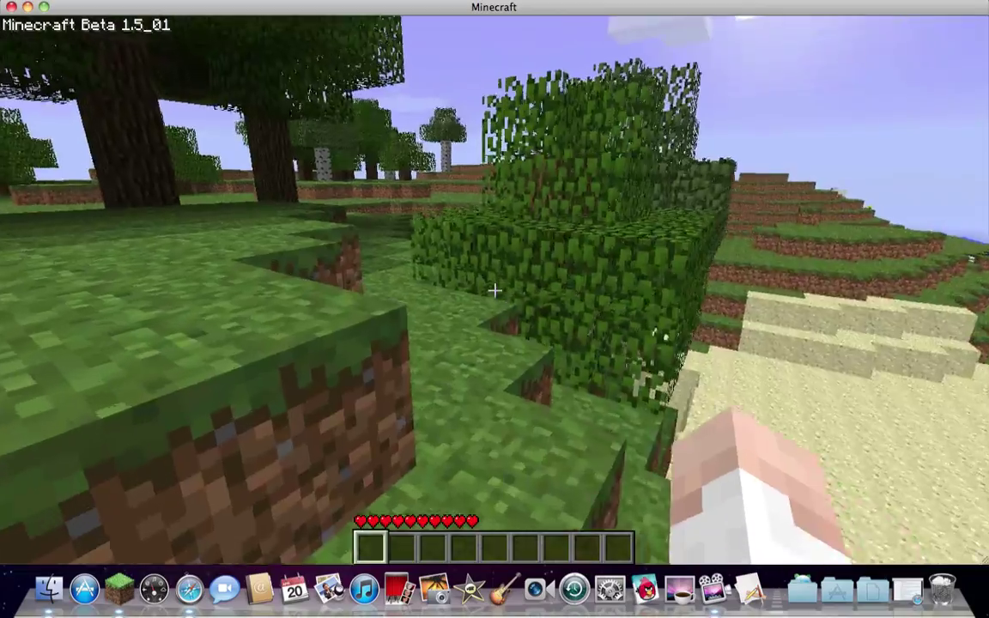
pyautogui.press('w')
pyautogui.click(495, 290)
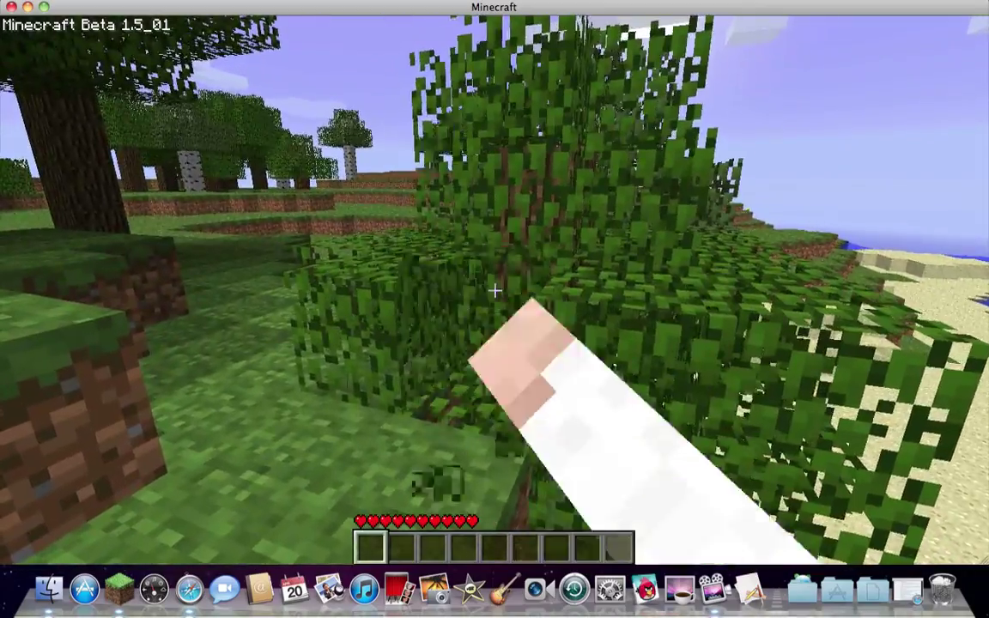
# Open the inventory and browse both pages of the TooManyItems item list.
pyautogui.press('e')
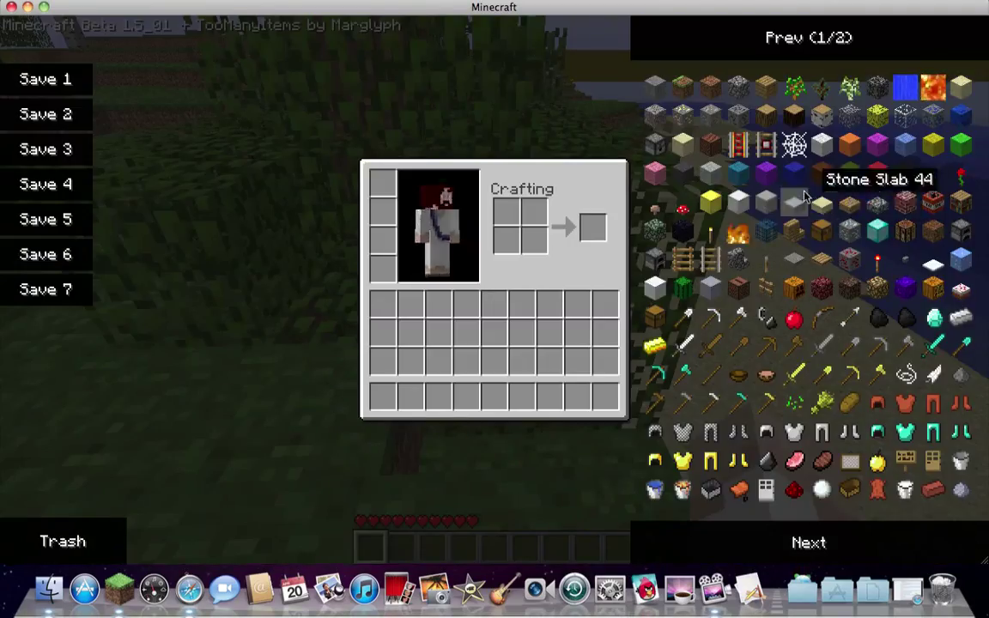
pyautogui.press('e')
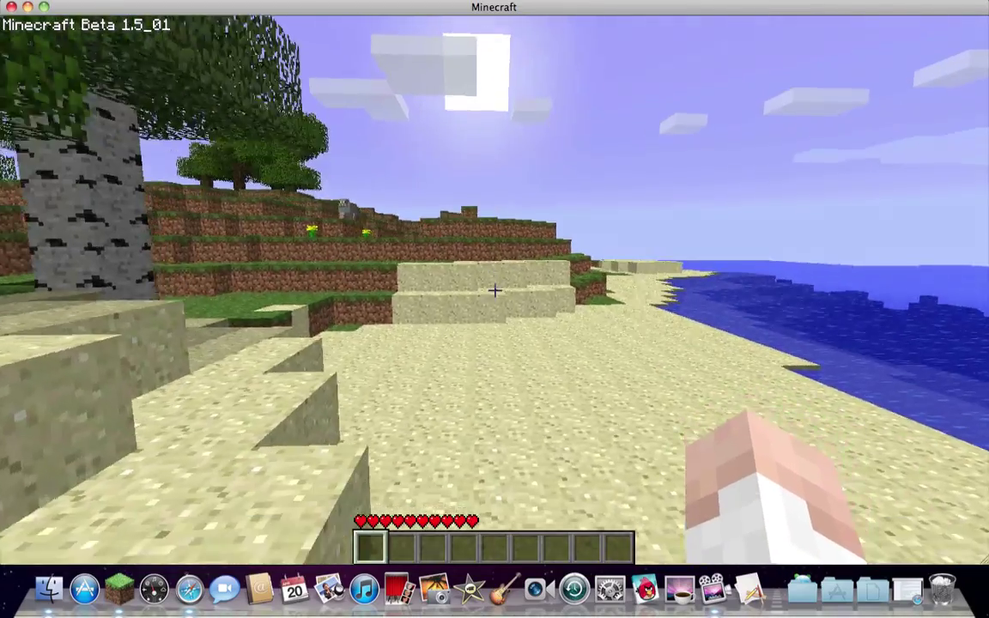
pyautogui.press('e')
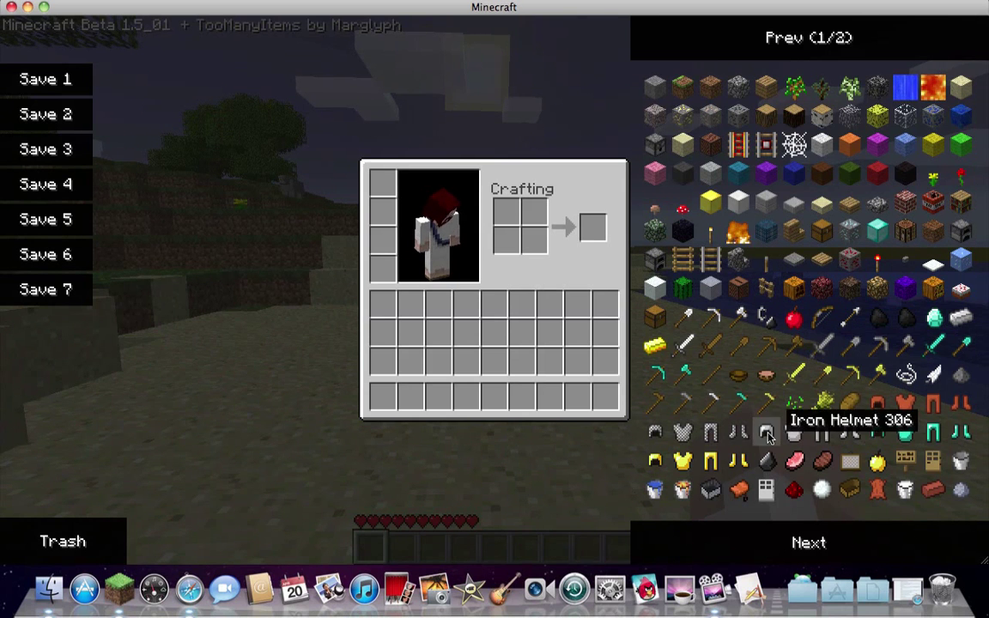
pyautogui.click(841, 541)
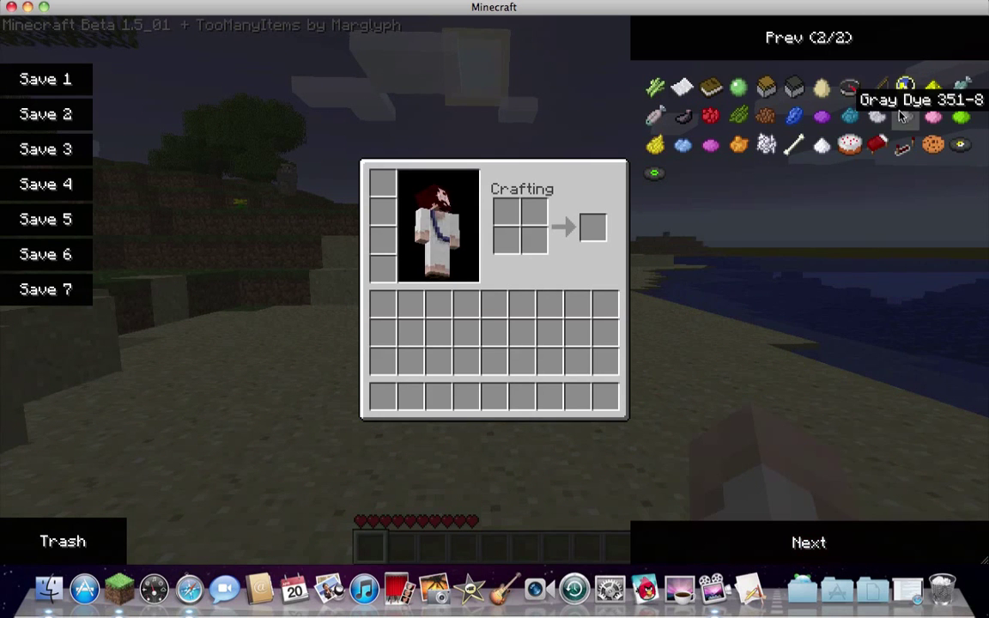
pyautogui.click(865, 54)
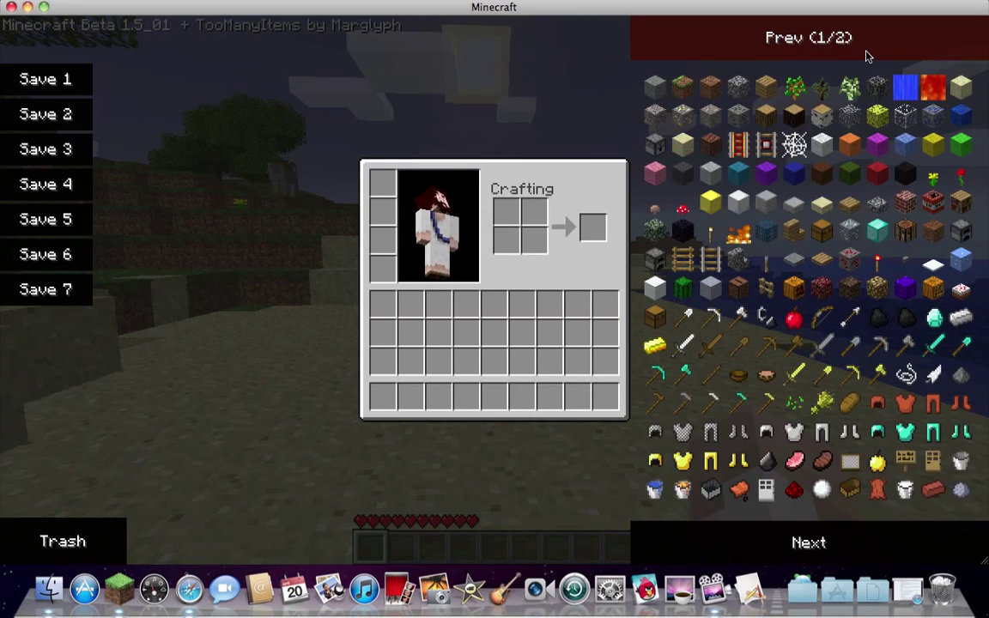
# Add cobwebs to the hotbar from the TooManyItems list and place a cluster of them on the beach.
pyautogui.click(790, 148)
pyautogui.press('e')
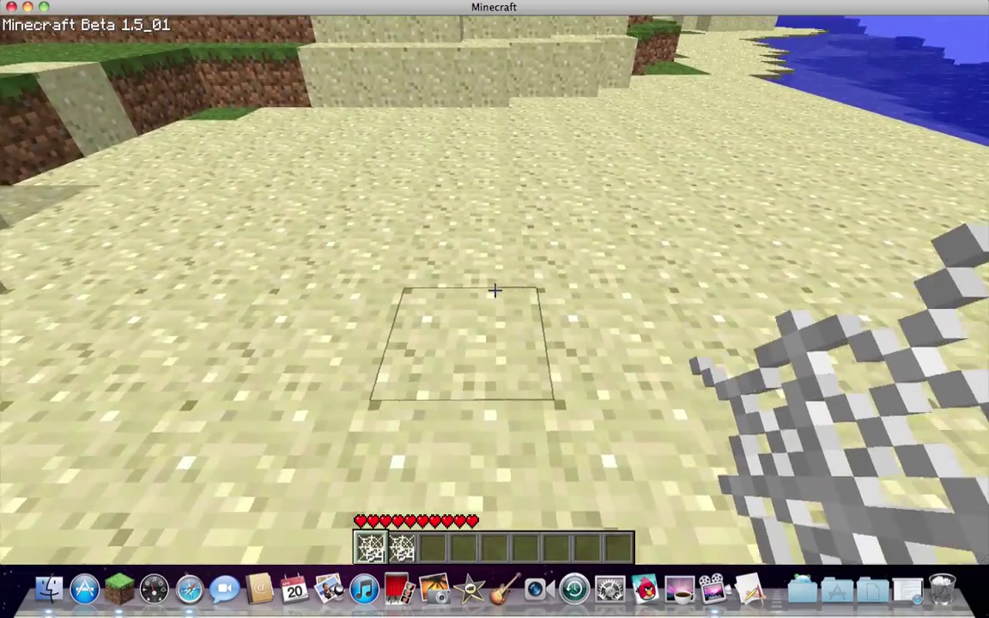
pyautogui.press('a')
pyautogui.press('d')
pyautogui.rightClick(494, 290)
pyautogui.rightClick(495, 290)
pyautogui.rightClick(494, 290)
pyautogui.rightClick(494, 290)
pyautogui.rightClick(494, 290)
pyautogui.rightClick(494, 290)
pyautogui.rightClick(494, 290)
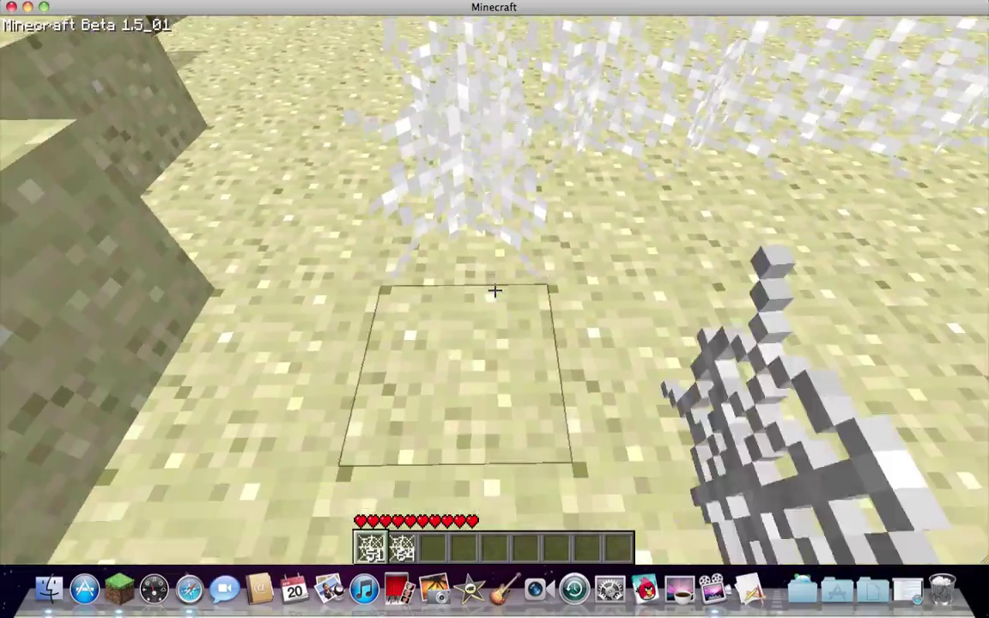
pyautogui.rightClick(495, 290)
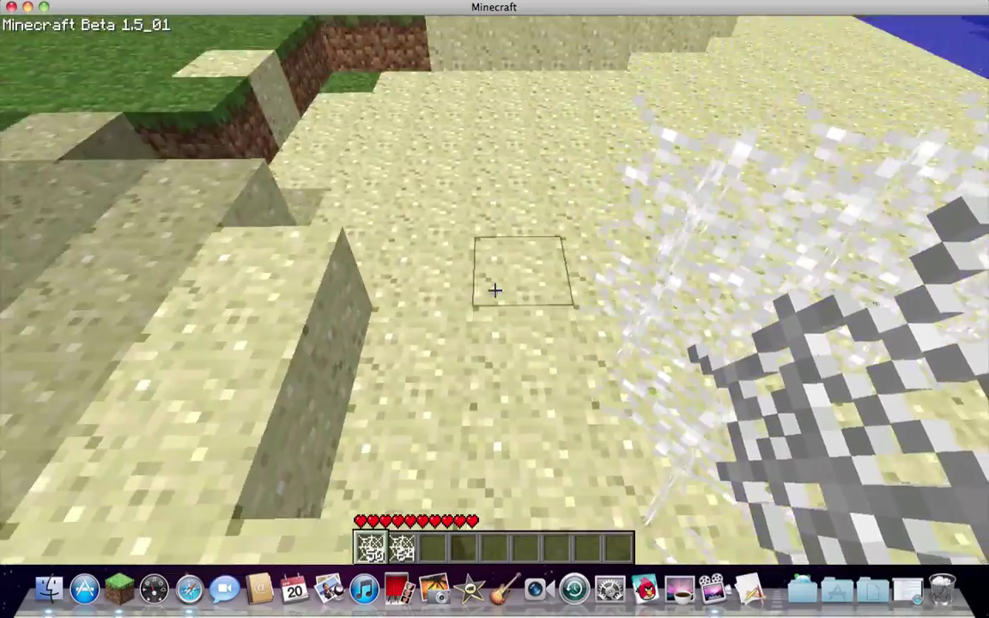
pyautogui.rightClick(495, 290)
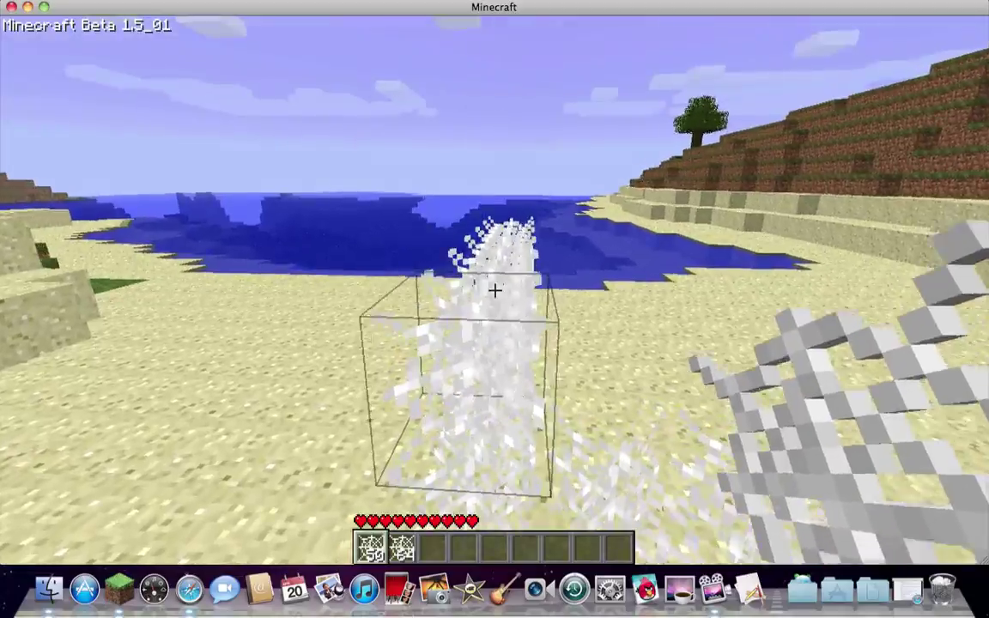
pyautogui.press('a')
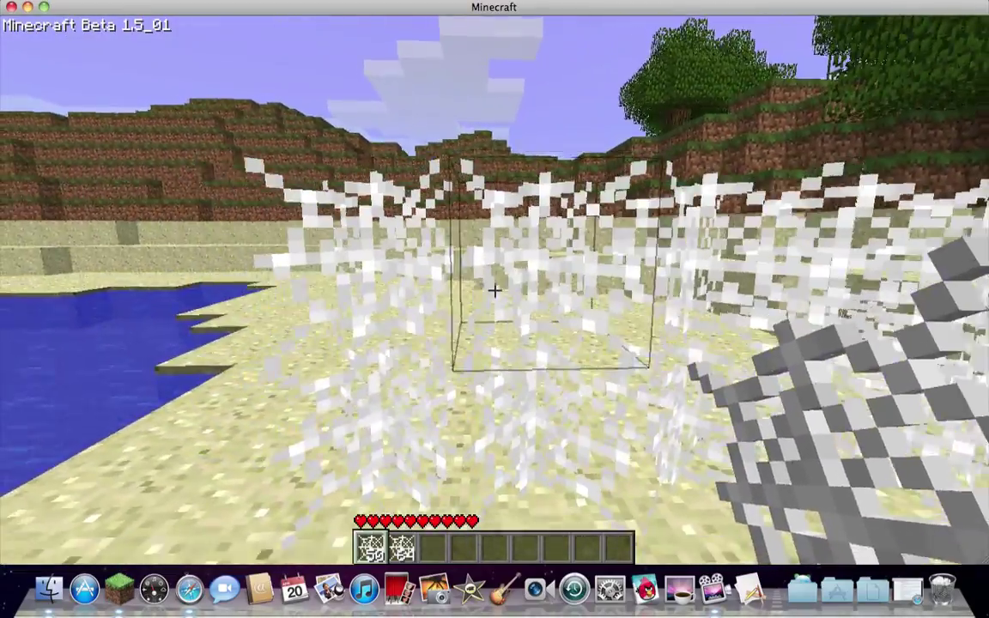
# Break and replace cobwebs in the cluster on the beach and walk into the webs to test them.
pyautogui.rightClick(494, 291)
pyautogui.click(494, 290)
pyautogui.click(494, 290)
pyautogui.press('w')
pyautogui.click(494, 290)
pyautogui.press('s')
pyautogui.click(494, 290)
pyautogui.click(494, 290)
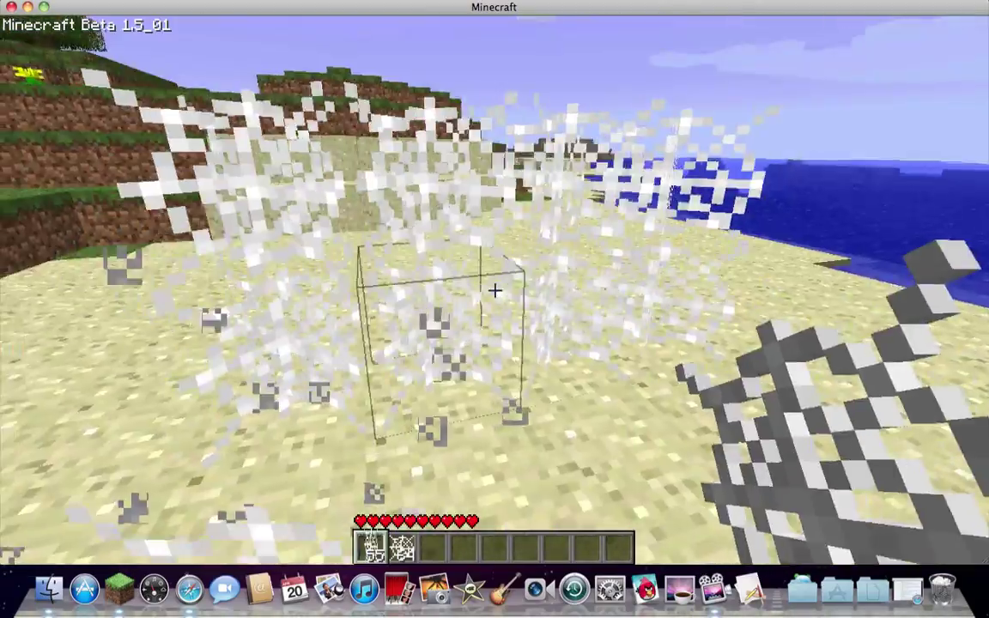
pyautogui.rightClick(494, 290)
pyautogui.press('w')
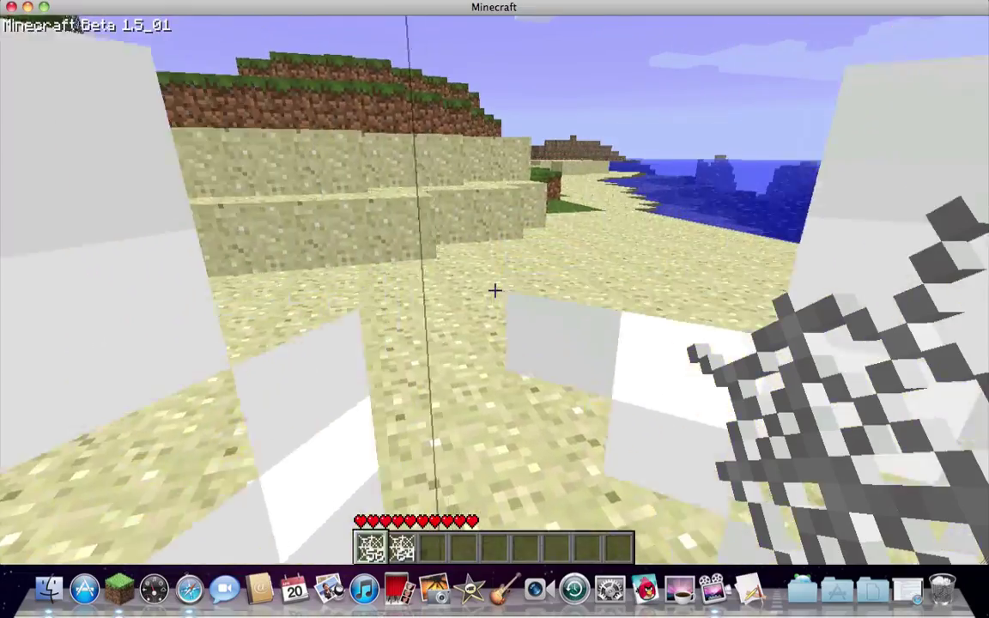
pyautogui.click(495, 290)
pyautogui.rightClick(494, 290)
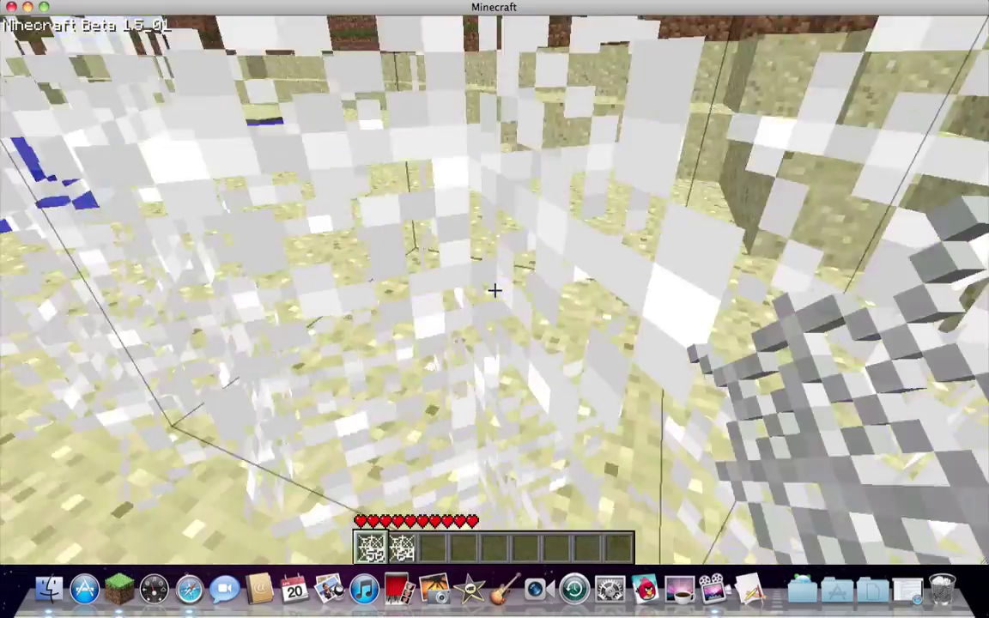
pyautogui.press('s')
pyautogui.press('w')
pyautogui.press('a')
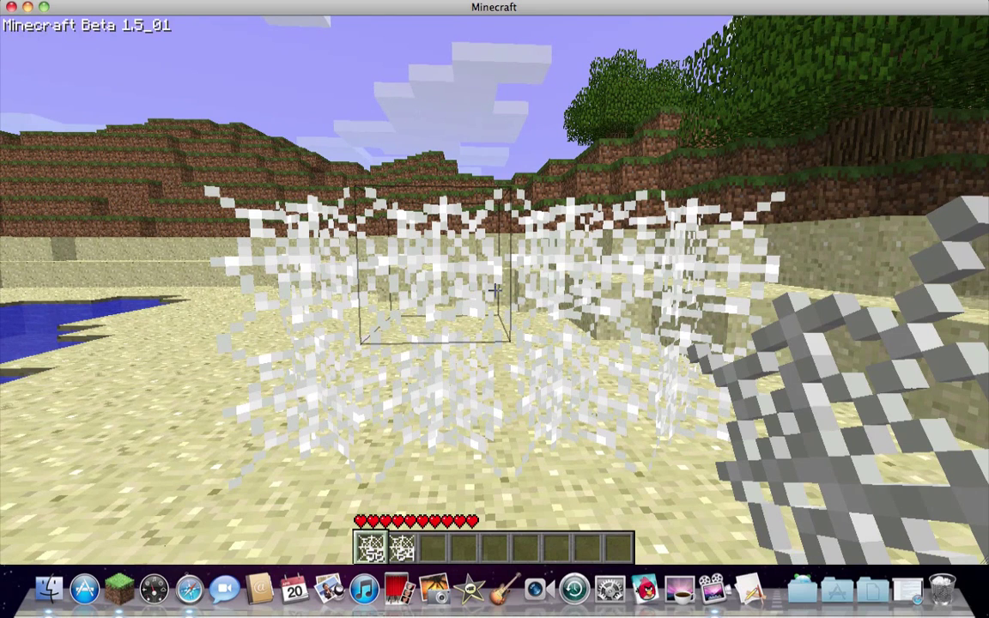
# Delete all items in the inventory, then add one raw porkchop and two gold hoes from the item list.
pyautogui.press('e')
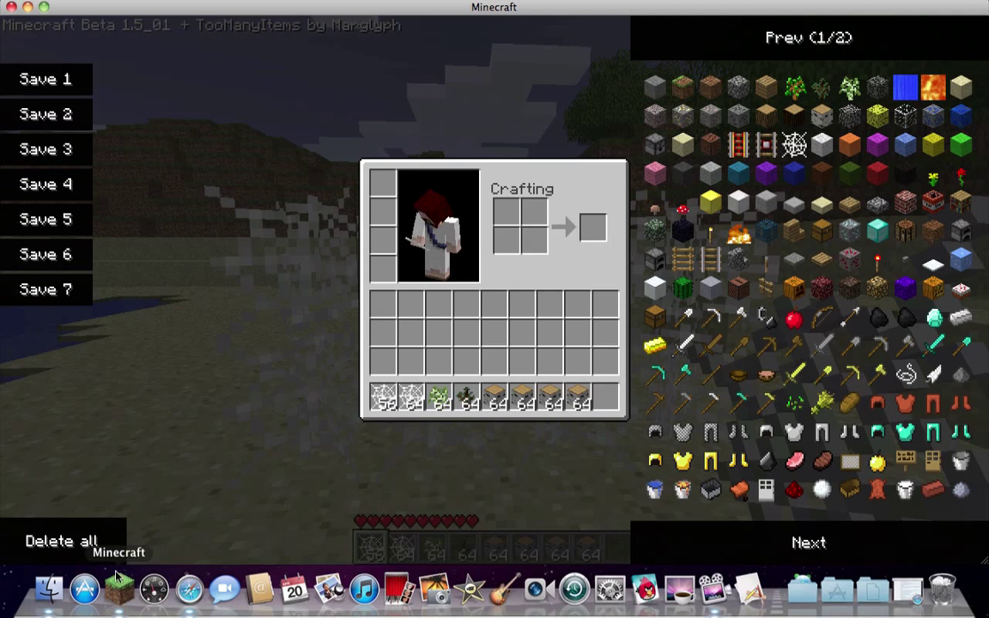
pyautogui.click(97, 525)
pyautogui.click(795, 461)
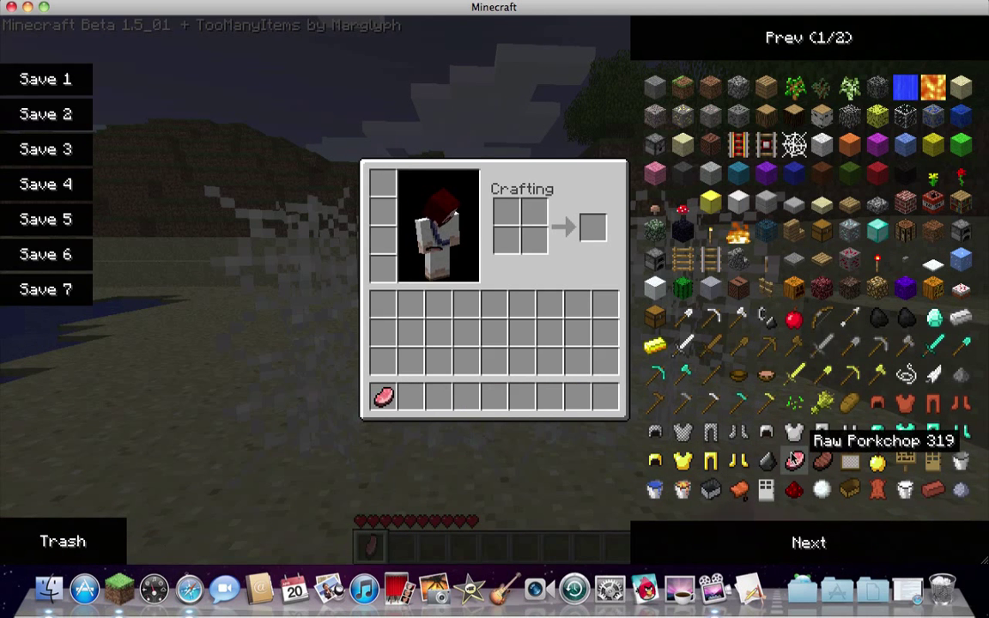
pyautogui.click(761, 400)
pyautogui.click(761, 400)
# Try saving the current inventory in slots 4 and 5, clear the saved slots, and page through the item list.
pyautogui.click(56, 196)
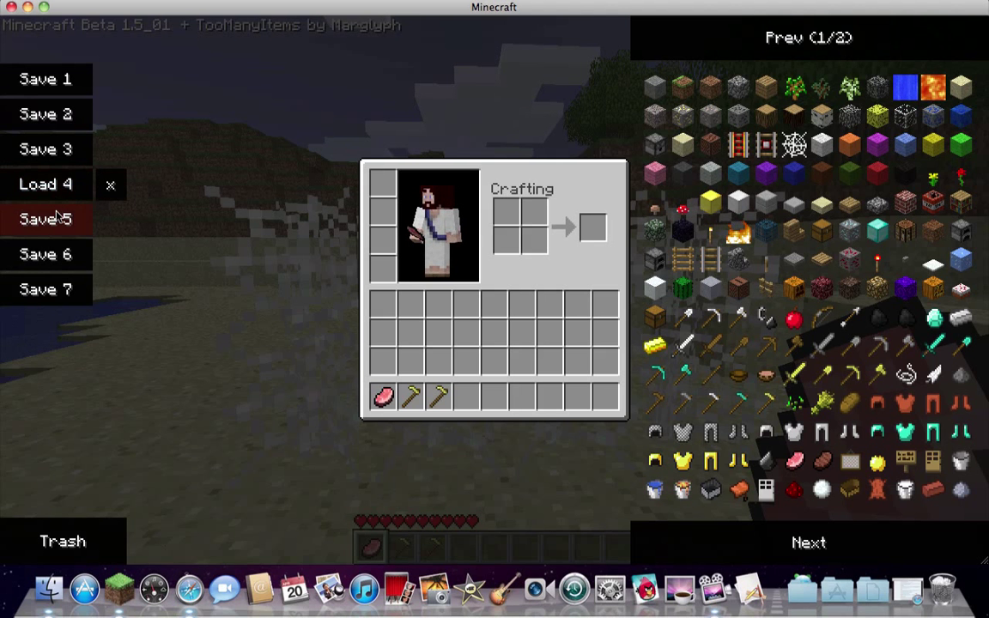
pyautogui.click(51, 219)
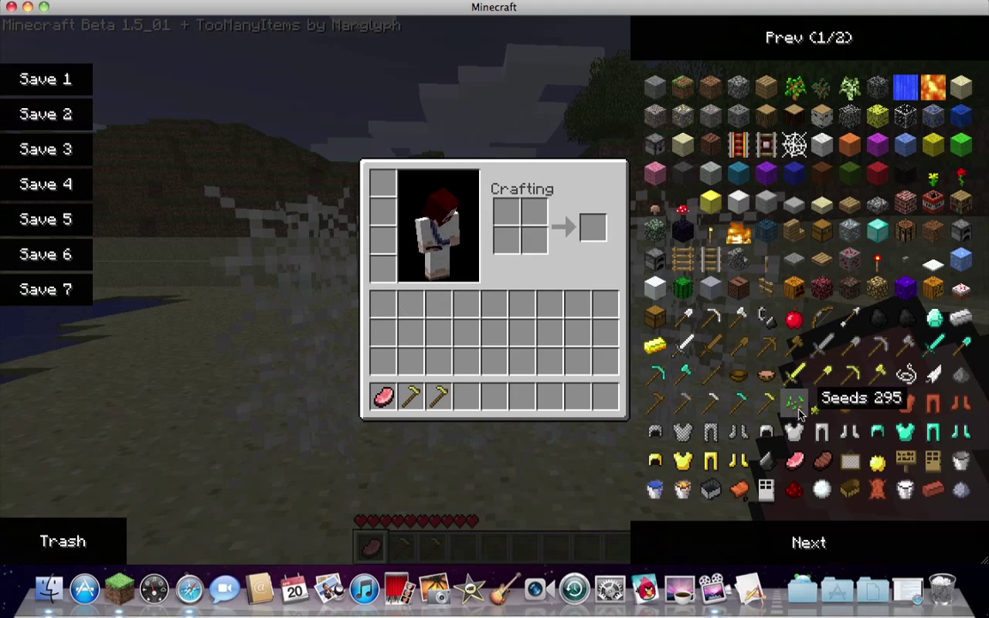
pyautogui.click(779, 539)
pyautogui.click(777, 534)
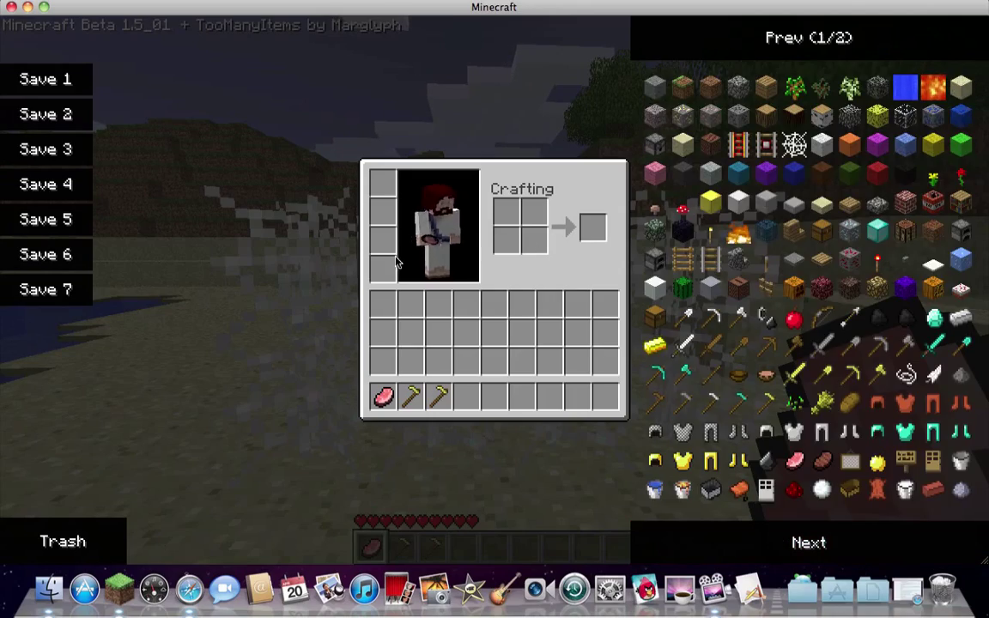
# Reopen the inventory, turn off the TooManyItems overlay, and return to the game.
pyautogui.press('e')
pyautogui.press('e')
pyautogui.press('o')
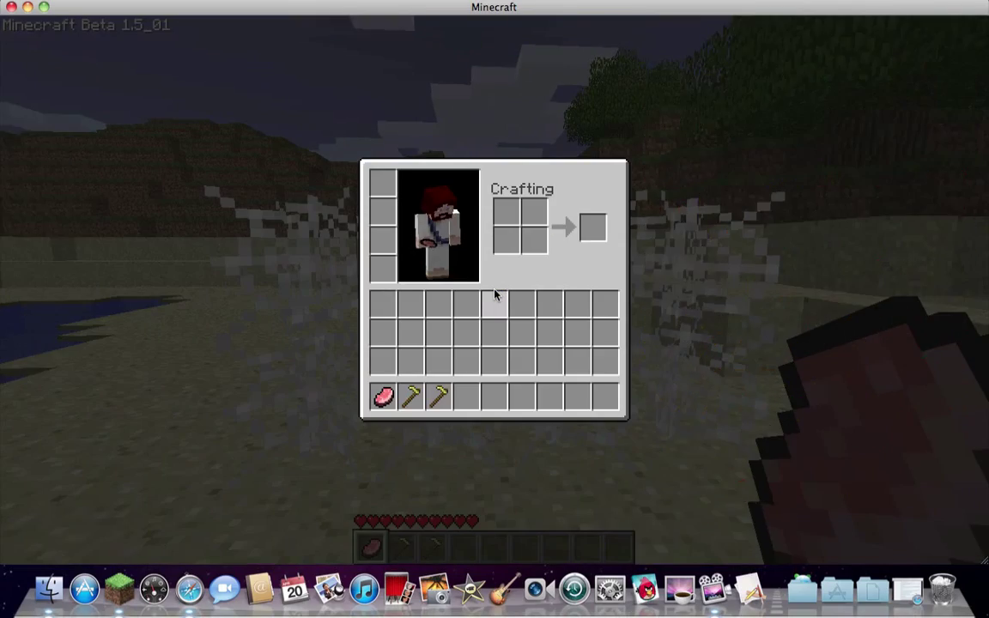
pyautogui.press('e')
# Break through the cobwebs on the beach with the raw porkchop in hand and walk on toward the hillside.
pyautogui.press('w')
pyautogui.click(494, 291)
pyautogui.click(494, 291)
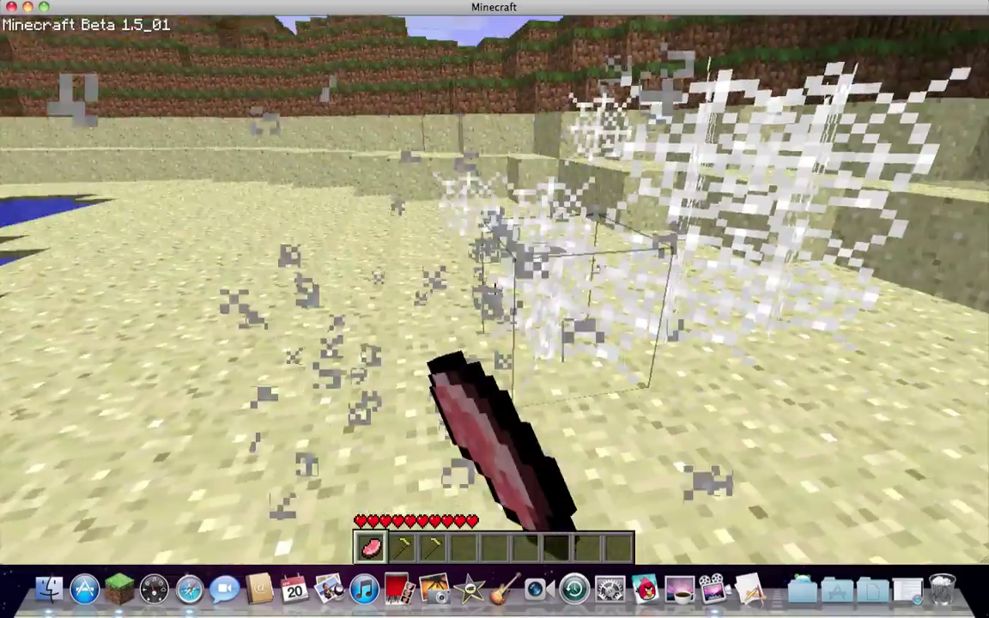
pyautogui.click(494, 291)
pyautogui.click(494, 291)
pyautogui.click(495, 291)
pyautogui.moveTo(494, 292); pyautogui.dragTo(494, 292)
pyautogui.press('w')
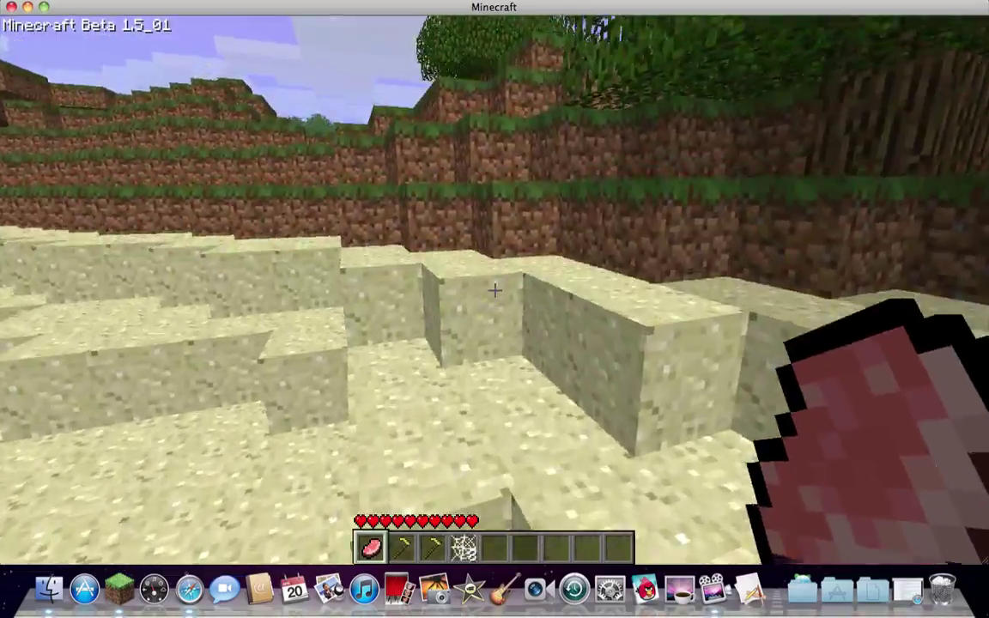
# Climb the sand and dirt ledges and walk inland past the trees onto the open grassland.
pyautogui.press('space')
pyautogui.press('space')
pyautogui.press('w')
pyautogui.press('space')
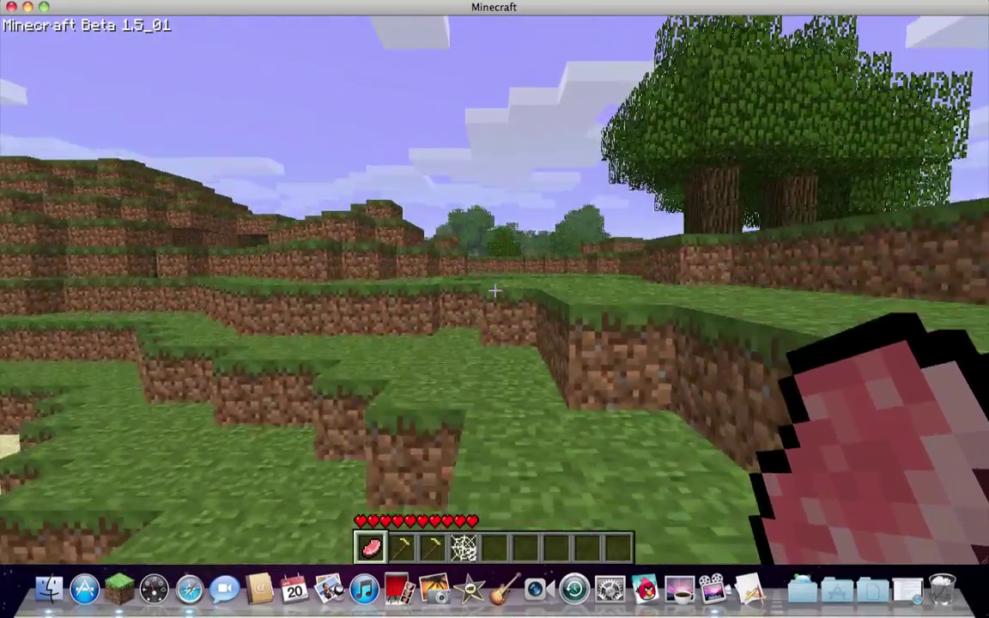
pyautogui.press('space')
pyautogui.press('w')
pyautogui.press('space')
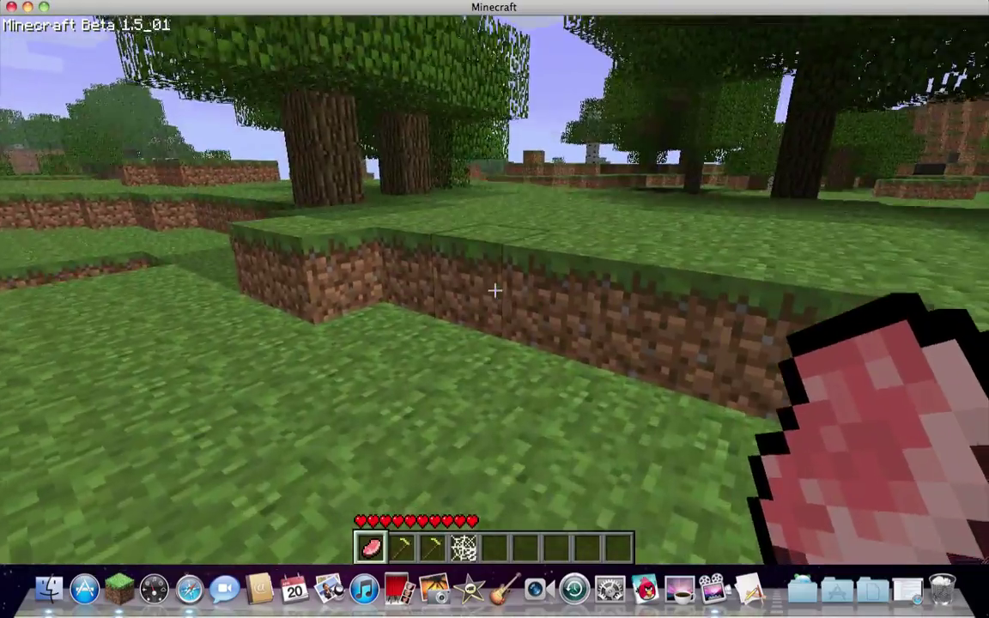
pyautogui.press('w')
pyautogui.press('w')
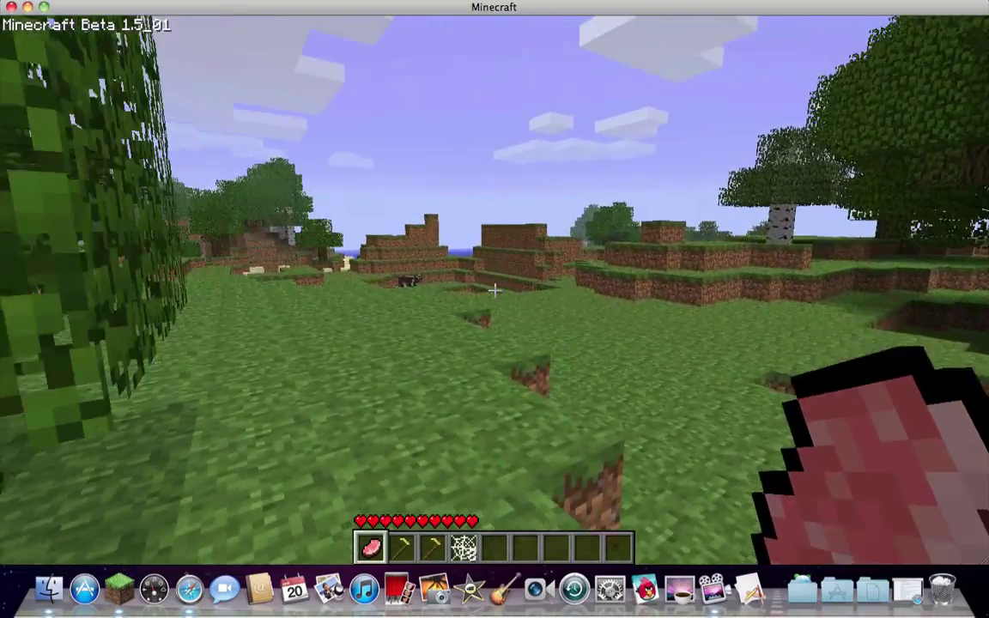
pyautogui.press('w')
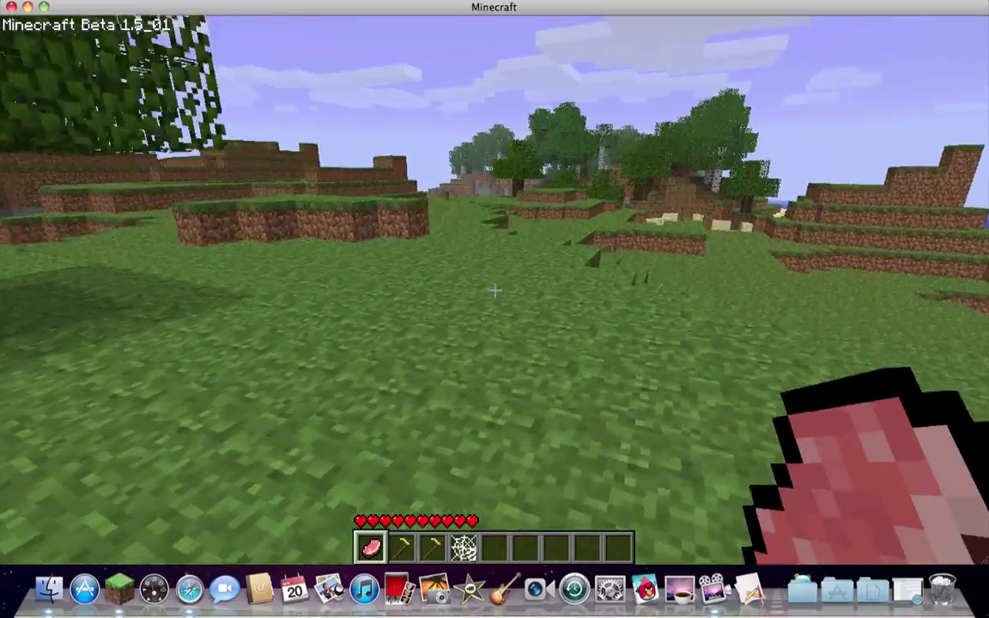